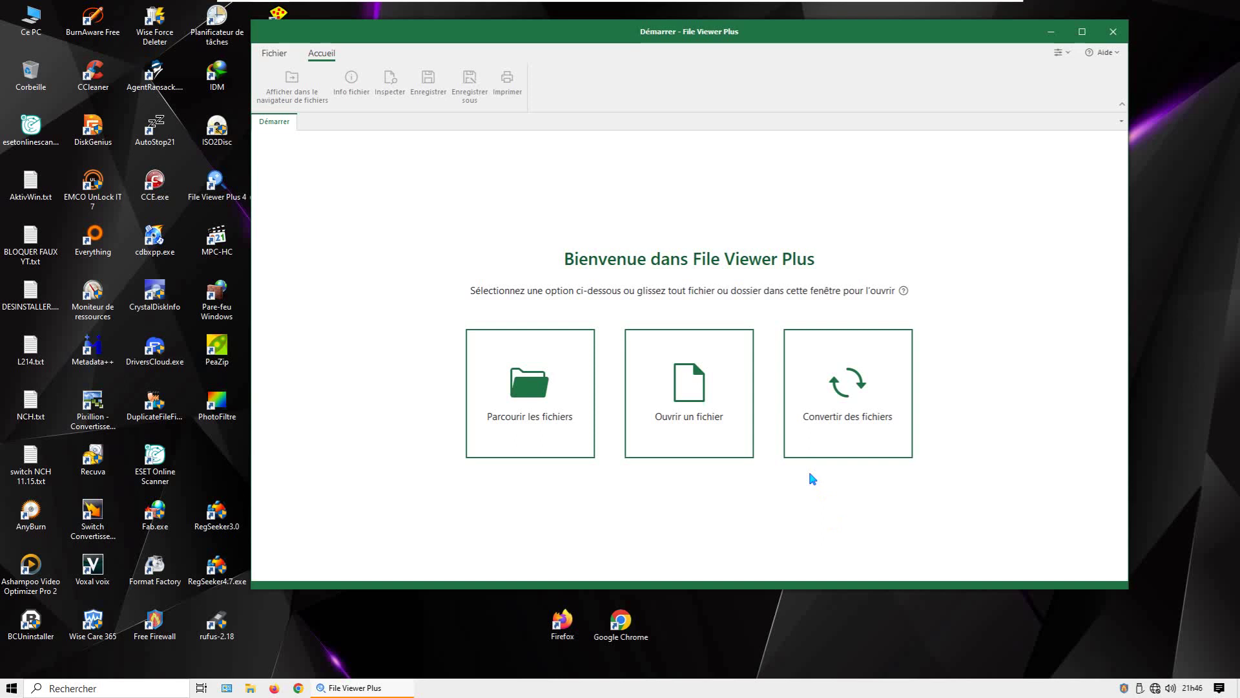
- Open "fake test dr.web warball c 01.mp4" from the RECORD OCAM DEBUT folder in Vidéos with File Viewer Plus 4
{"action": "left_click", "coordinate": [1117, 36]}
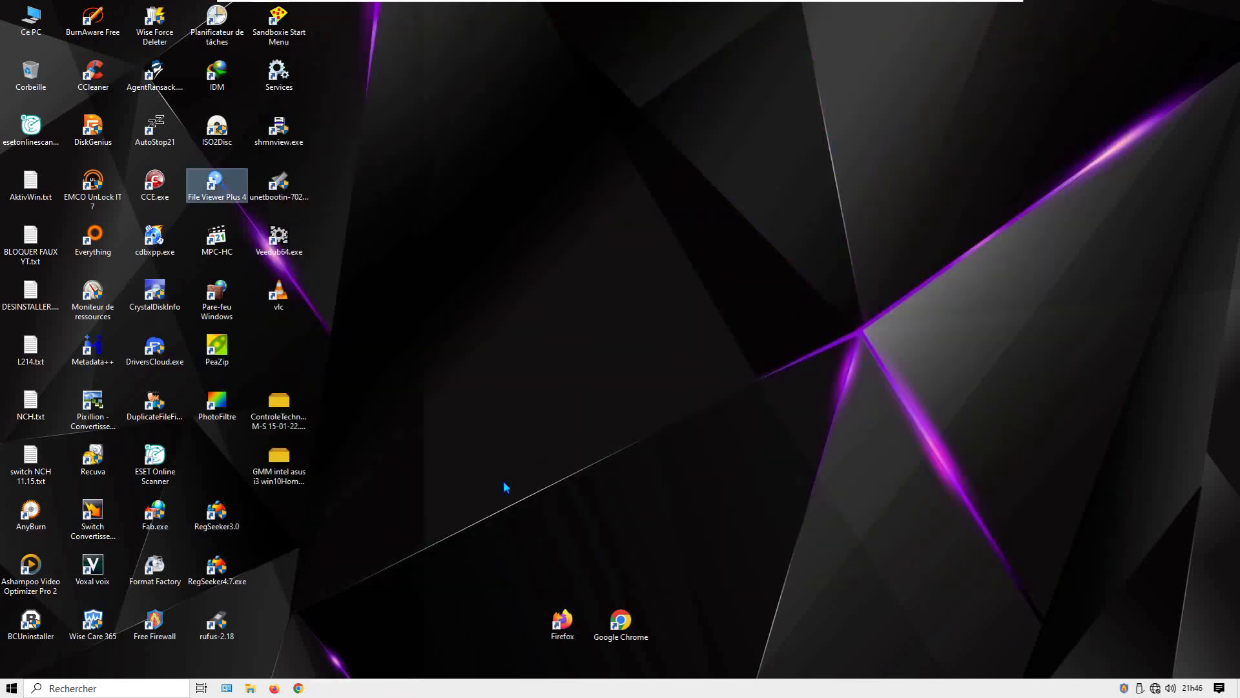
{"action": "left_click", "coordinate": [251, 688]}
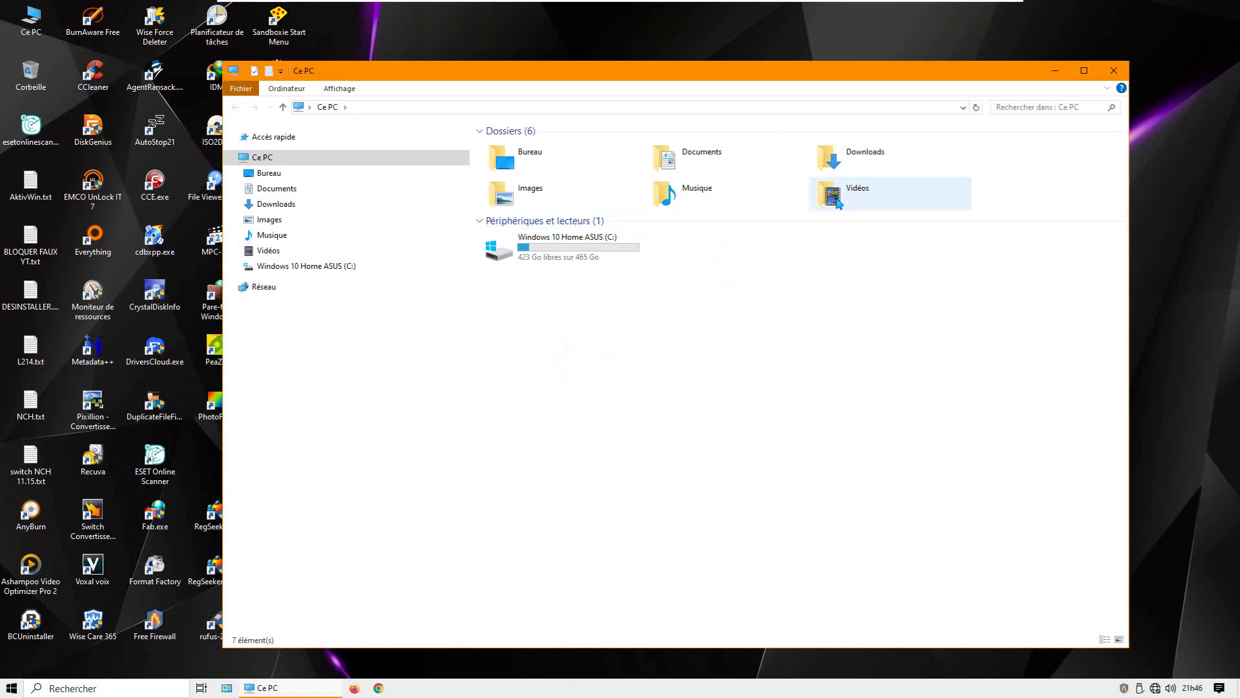
{"action": "double_click", "coordinate": [838, 201]}
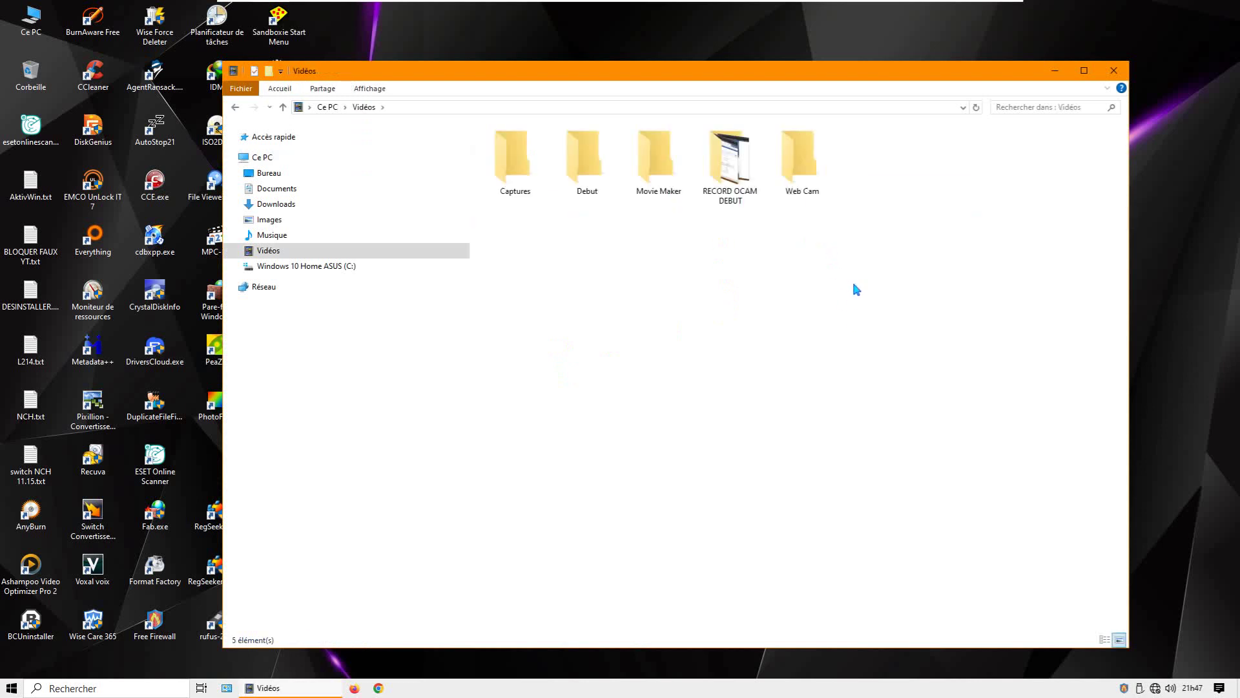
{"action": "double_click", "coordinate": [730, 165]}
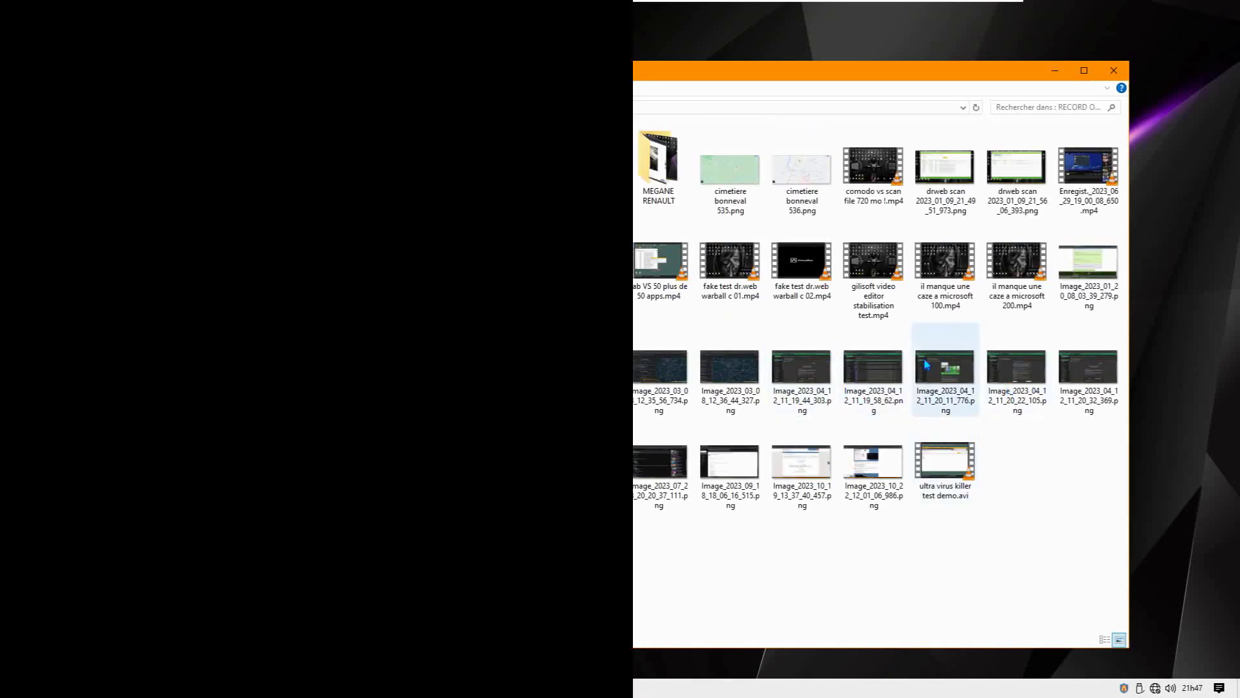
{"action": "right_click", "coordinate": [732, 277]}
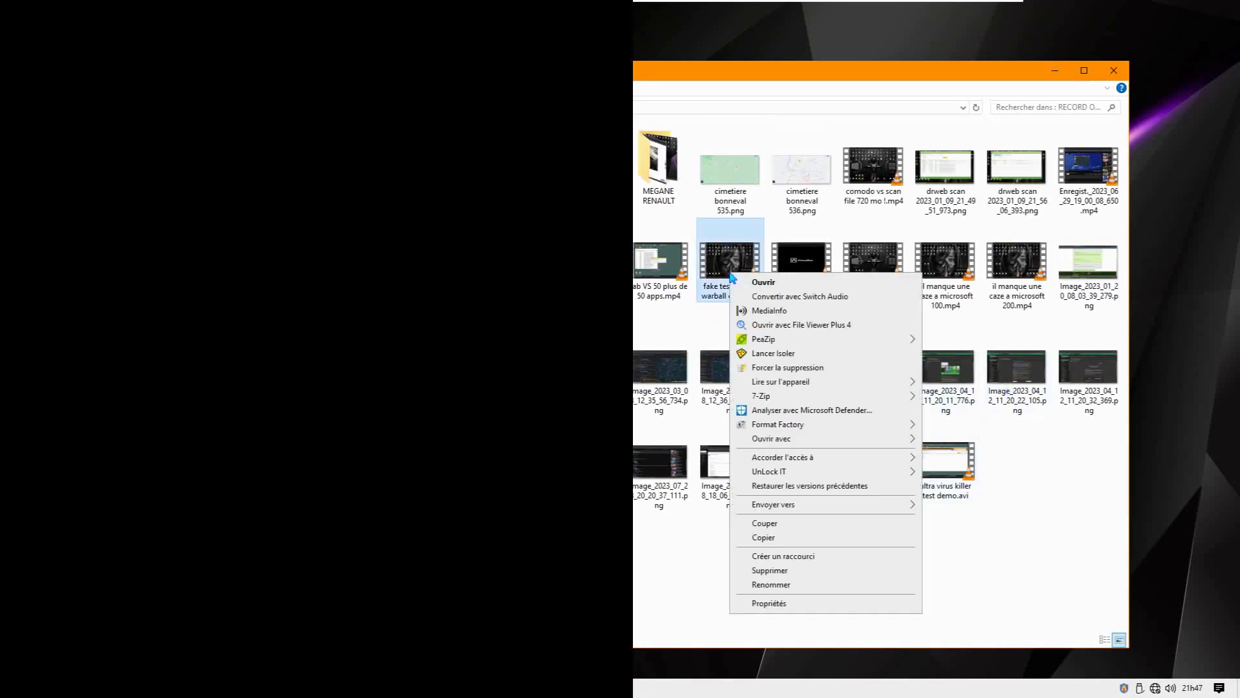
{"action": "left_click", "coordinate": [789, 326]}
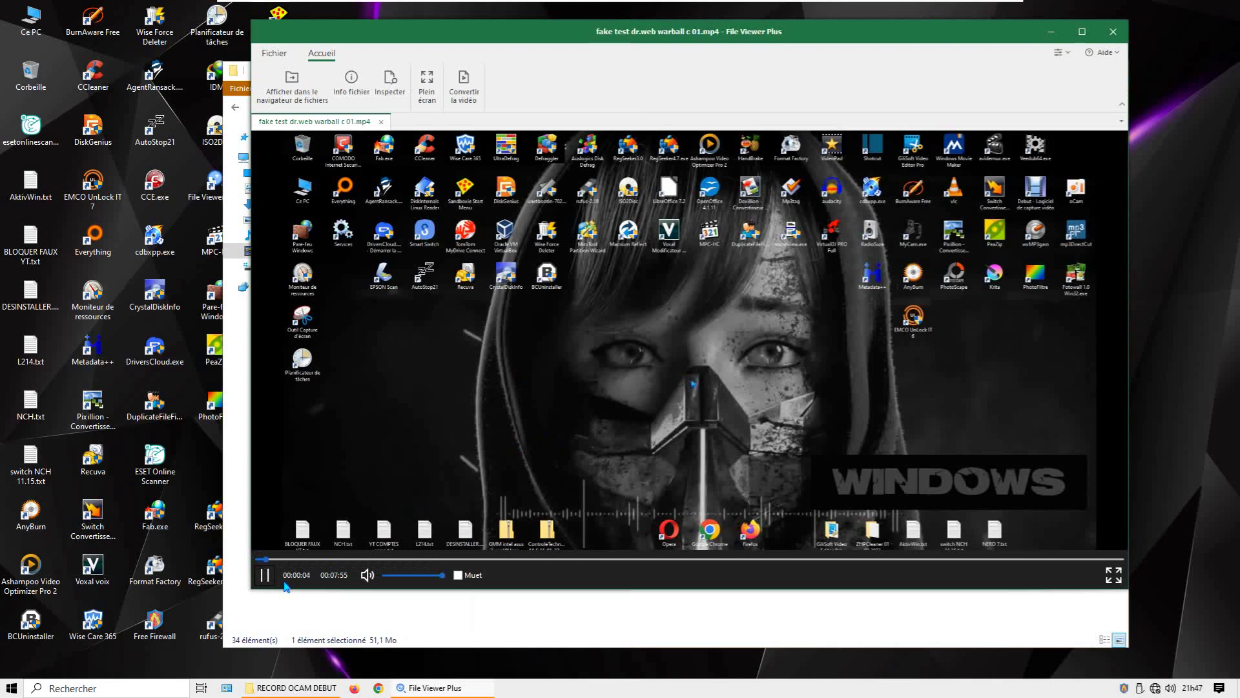
- Pause the video, then close the viewer and the RECORD OCAM DEBUT folder window
{"action": "left_click", "coordinate": [264, 575]}
{"action": "left_click_drag", "start_coordinate": [693, 42], "coordinate": [734, 37]}
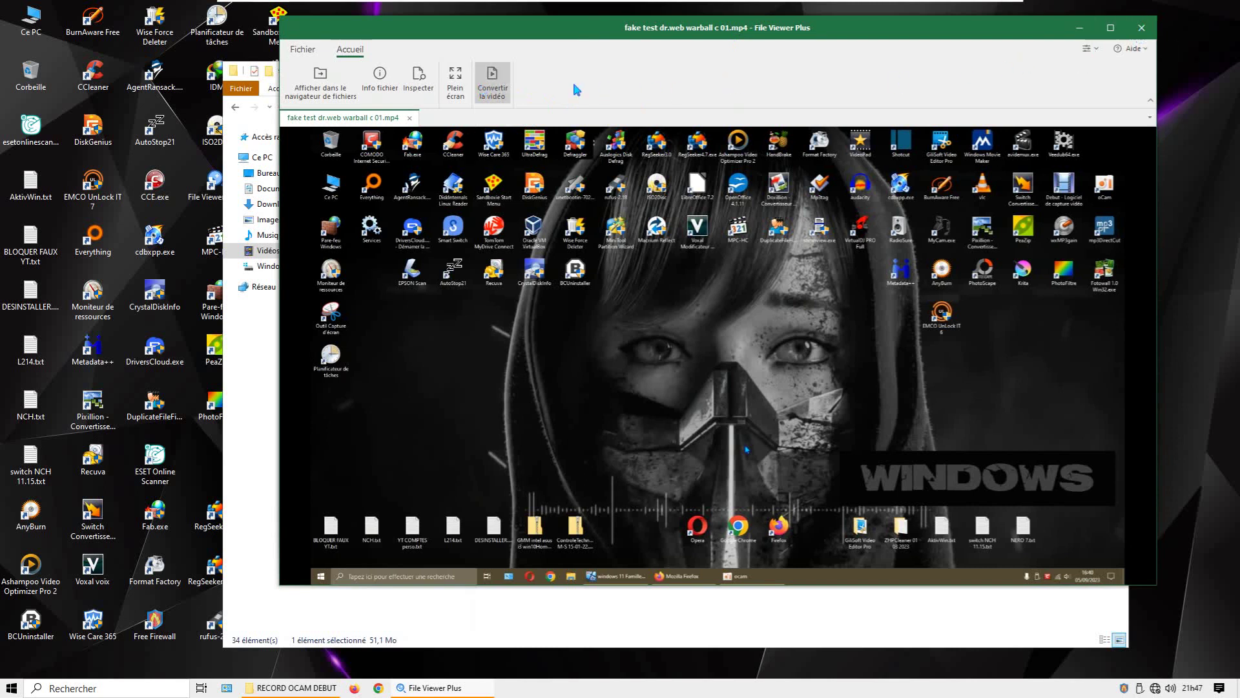
{"action": "left_click", "coordinate": [1141, 29]}
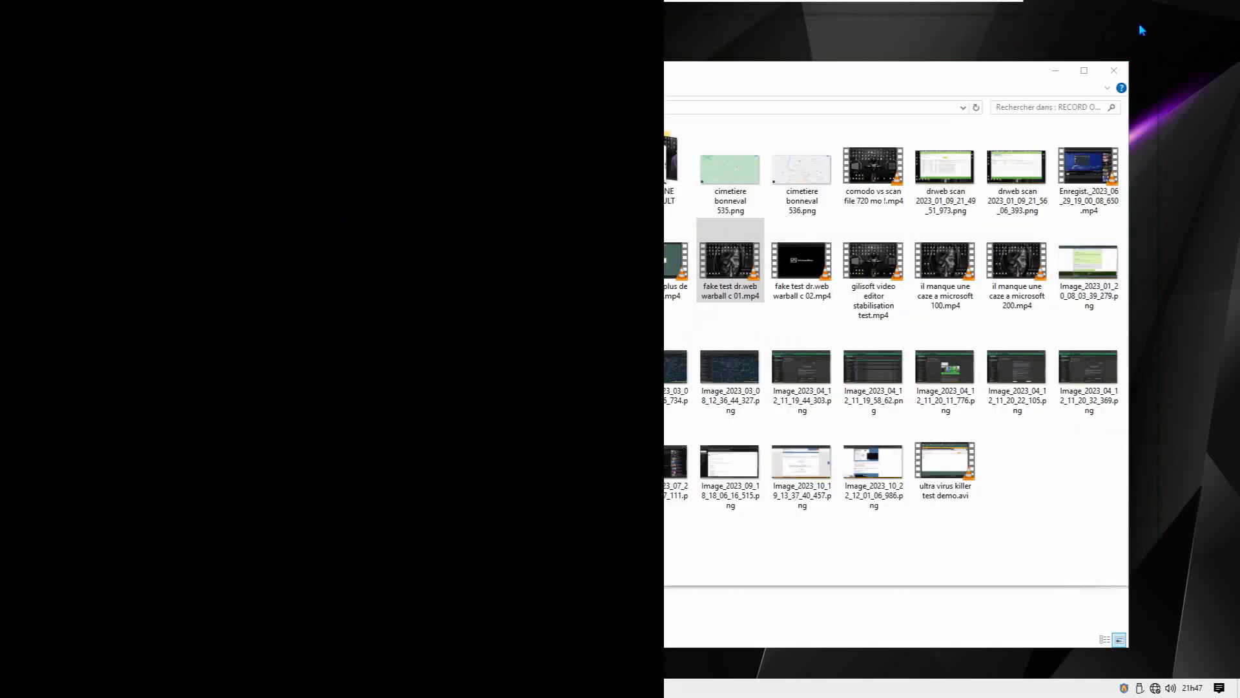
{"action": "left_click", "coordinate": [1114, 70]}
- Open kdenlive-23.08.4.exe from the Downloads folder as an archive in PeaZip
{"action": "left_click", "coordinate": [251, 687]}
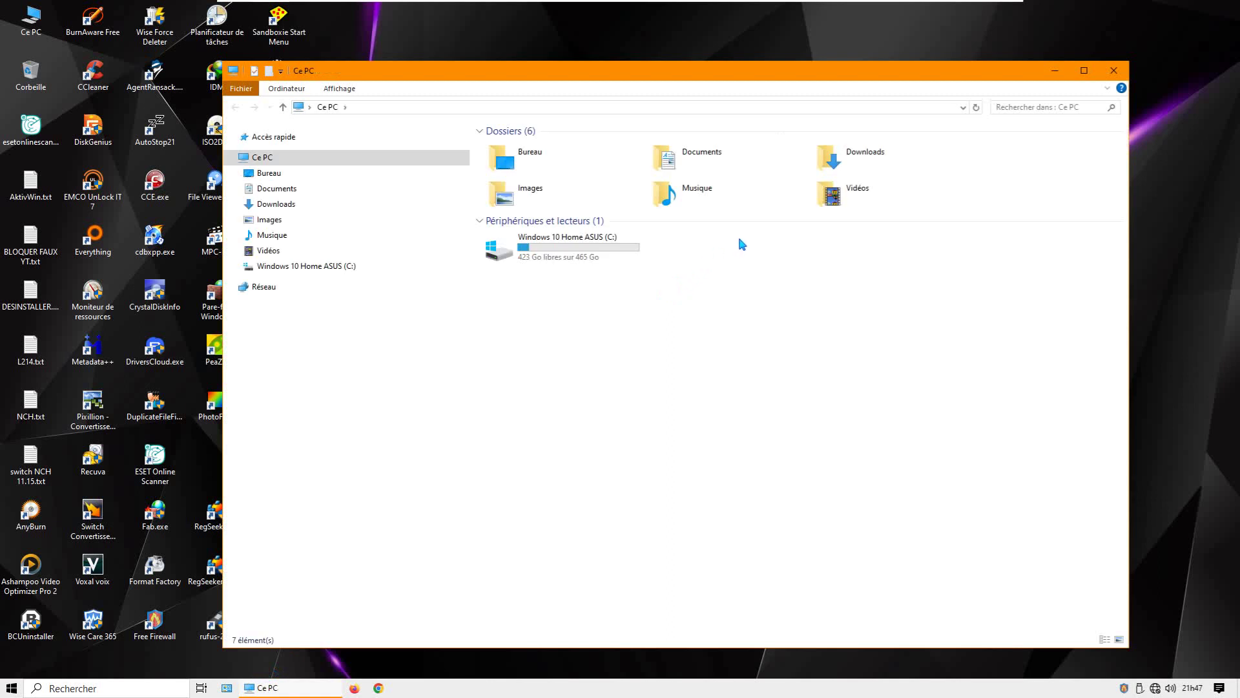
{"action": "double_click", "coordinate": [828, 157]}
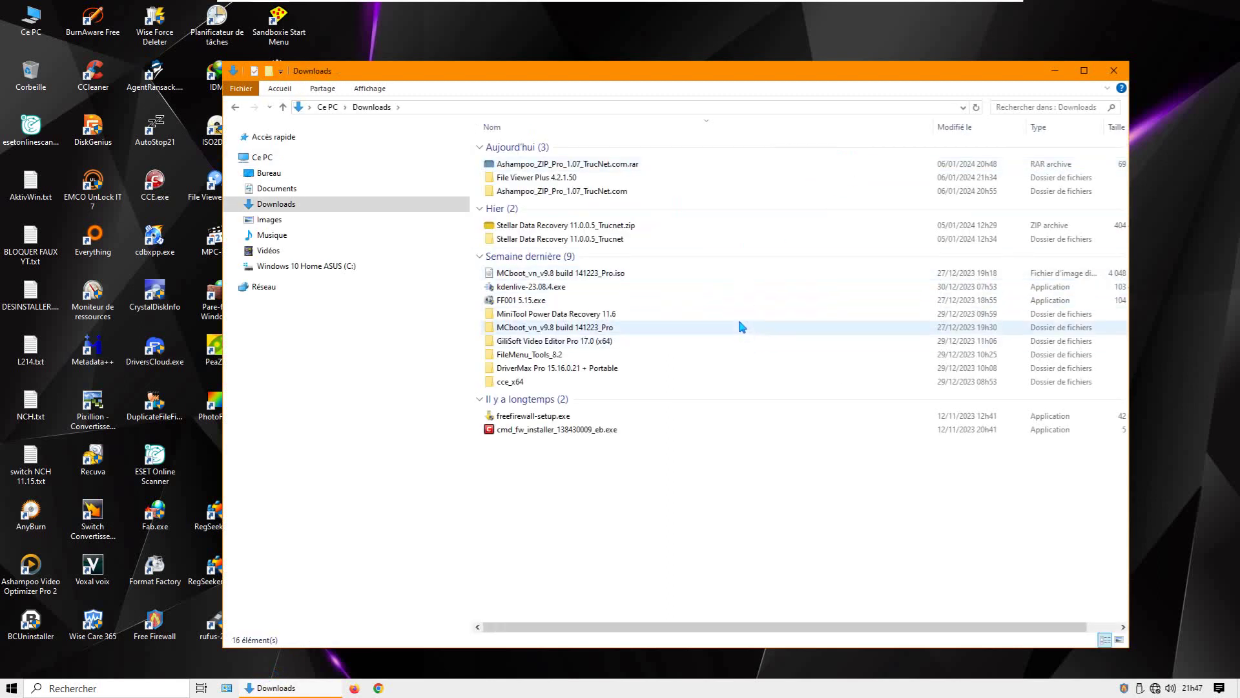
{"action": "right_click", "coordinate": [552, 288]}
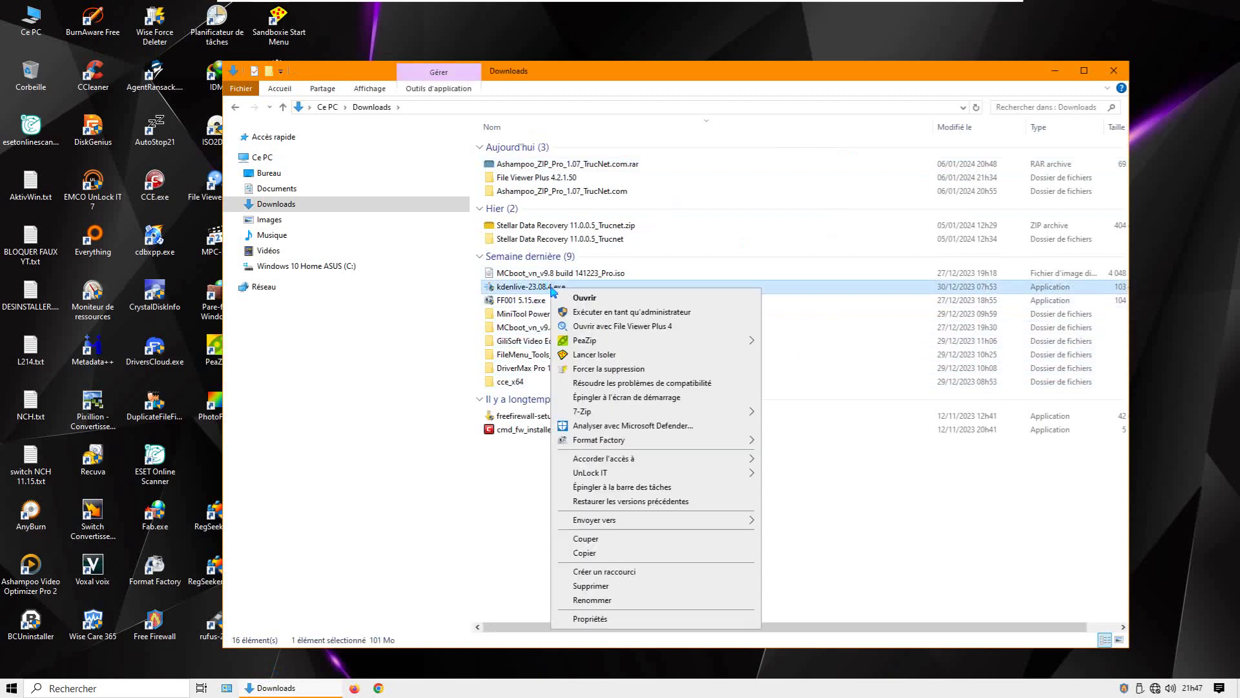
{"action": "left_click", "coordinate": [515, 473]}
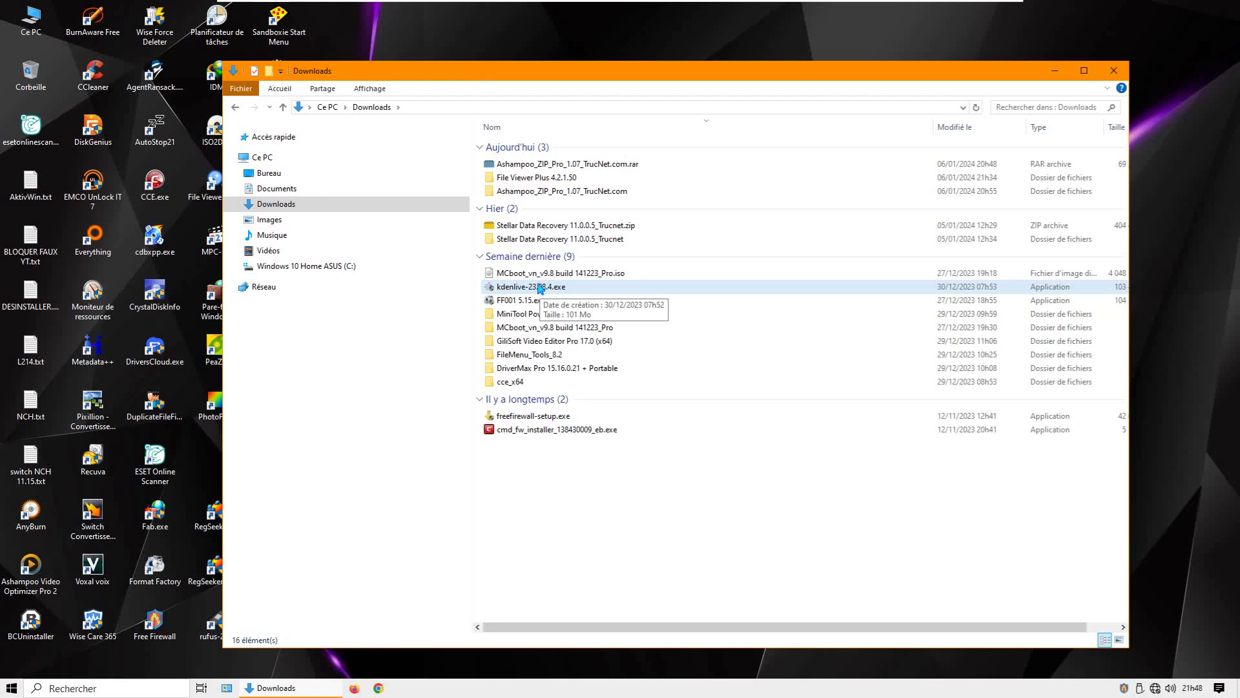
{"action": "right_click", "coordinate": [537, 290]}
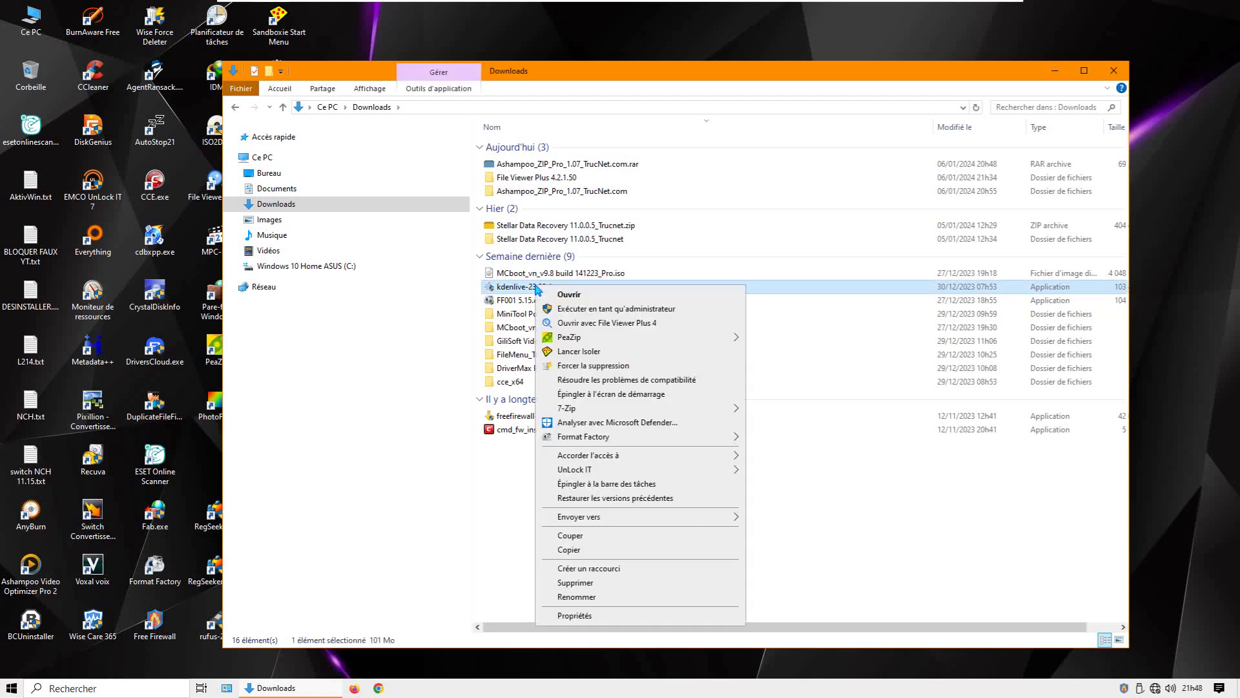
{"action": "mouse_move", "coordinate": [577, 339]}
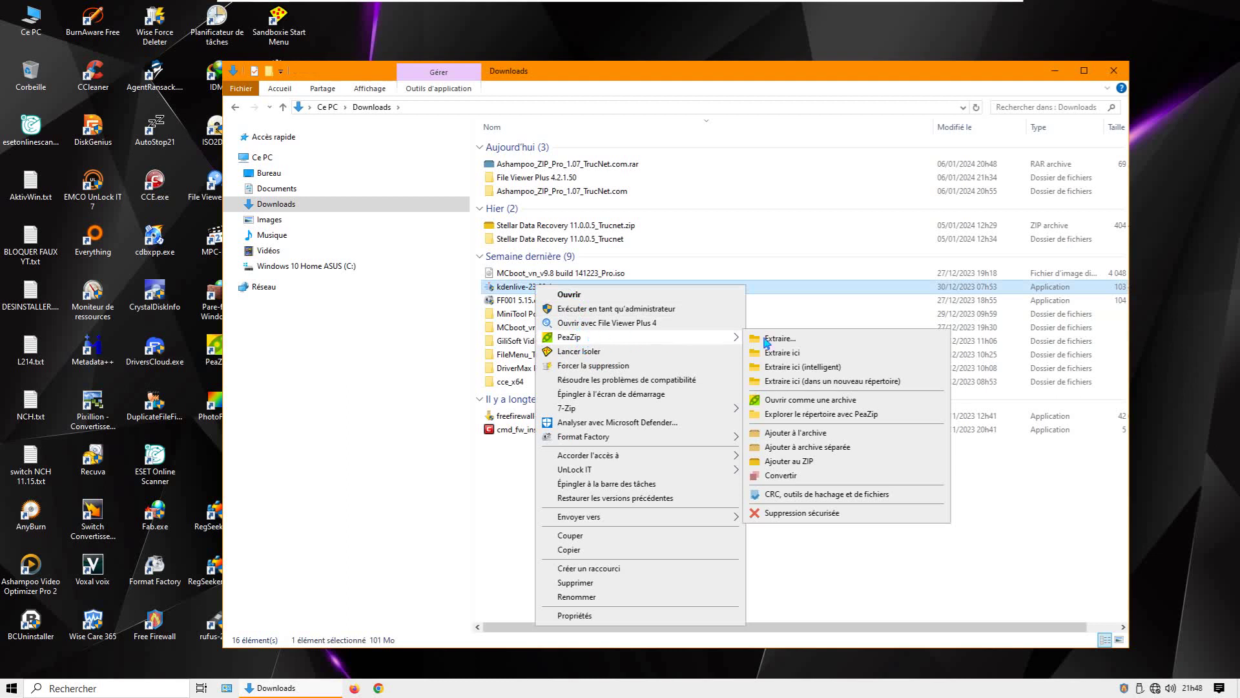
{"action": "left_click", "coordinate": [803, 401]}
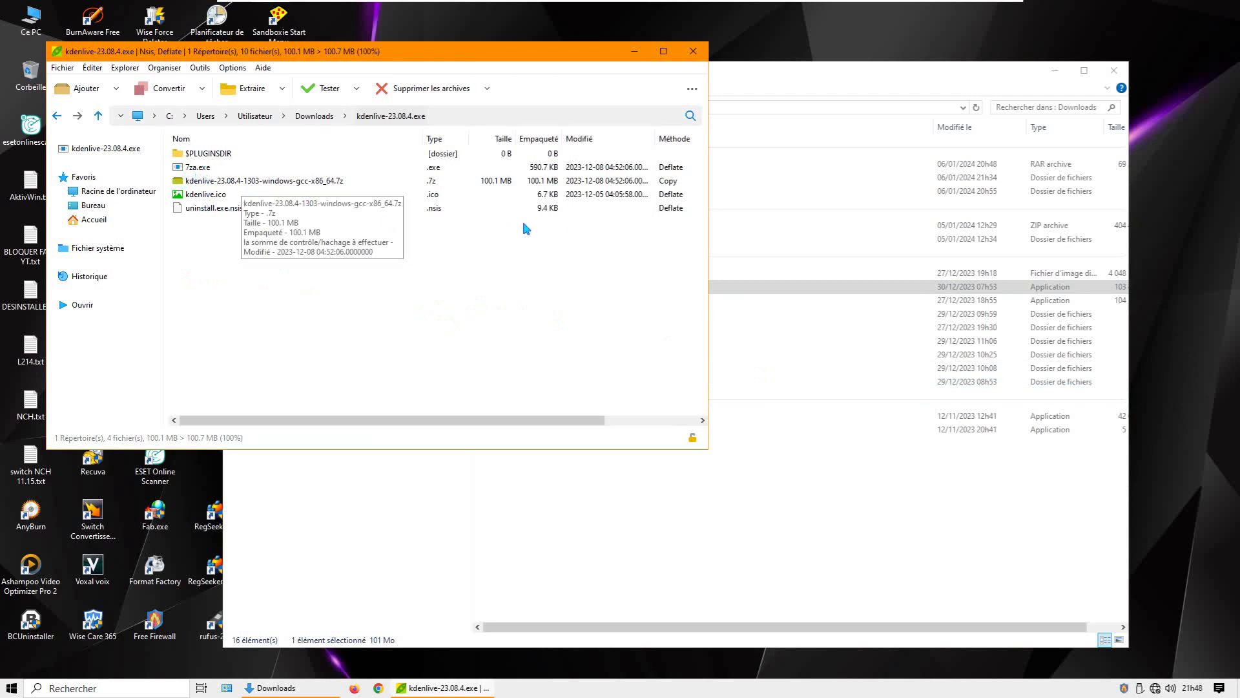
- Examine the contents of the archive's $PLUGINSDIR folder, return to the archive root and close the archive
{"action": "double_click", "coordinate": [210, 155]}
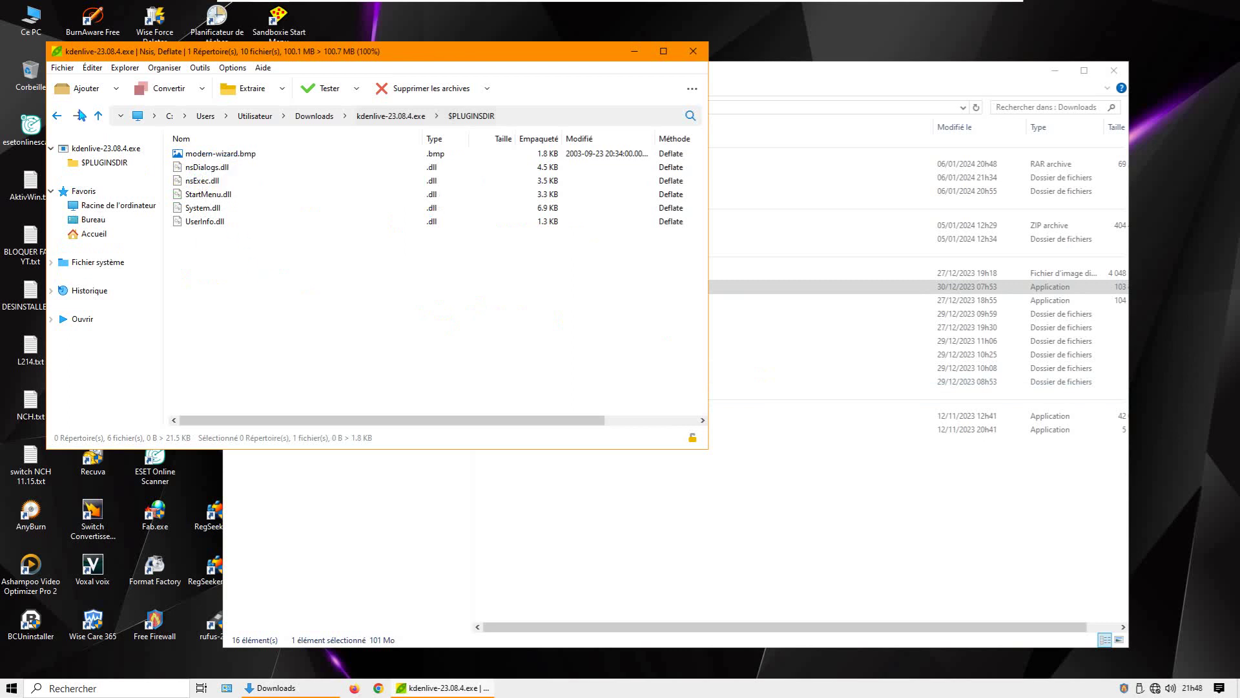
{"action": "left_click", "coordinate": [57, 117]}
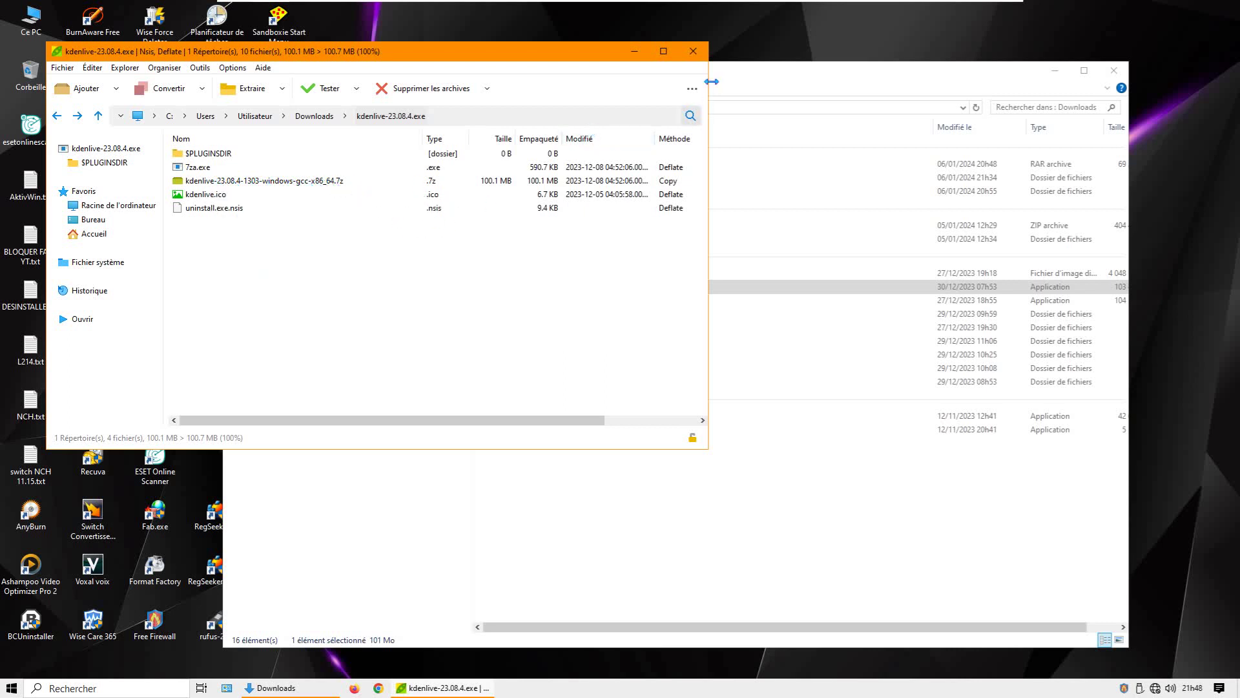
{"action": "left_click", "coordinate": [693, 51]}
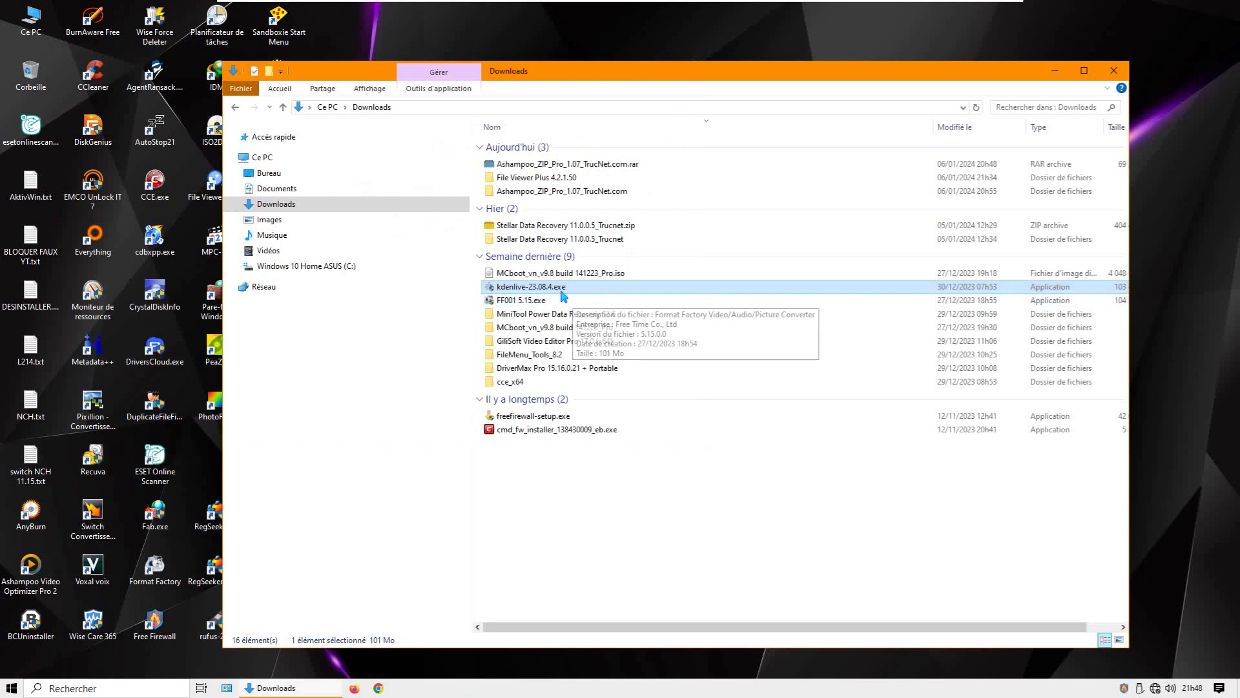
- Open FF001 5.15.exe as an archive in PeaZip to view its contents, then close it
{"action": "right_click", "coordinate": [538, 301]}
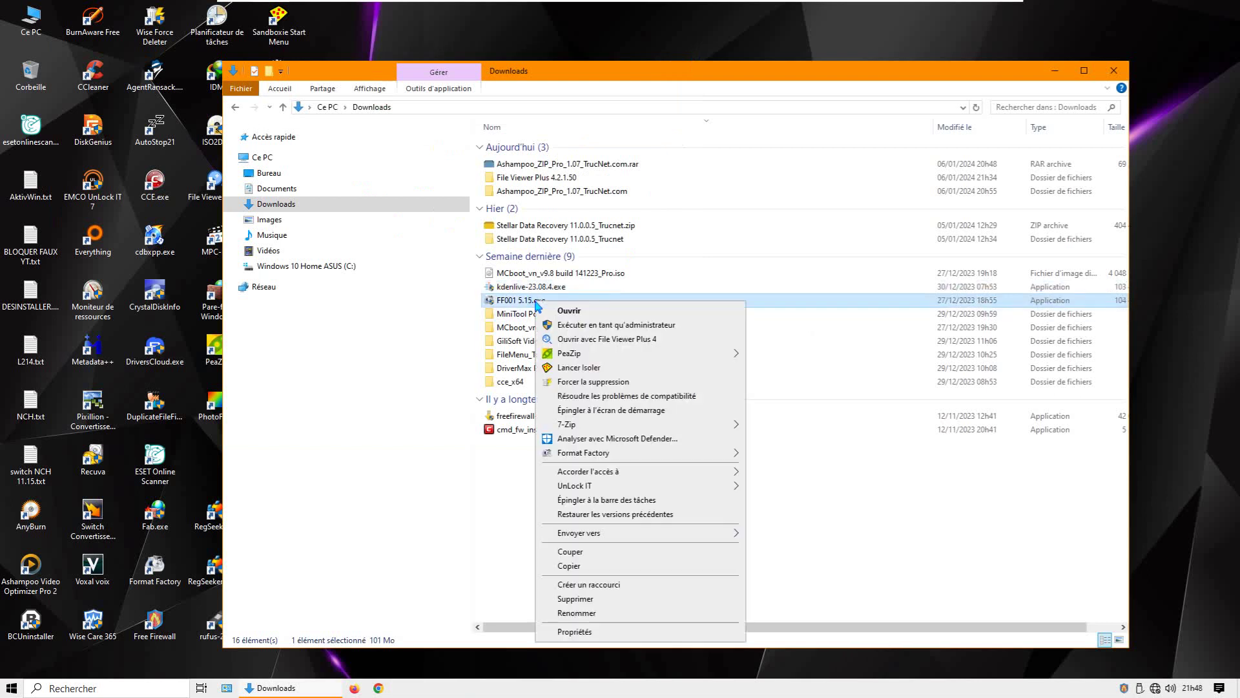
{"action": "mouse_move", "coordinate": [585, 354]}
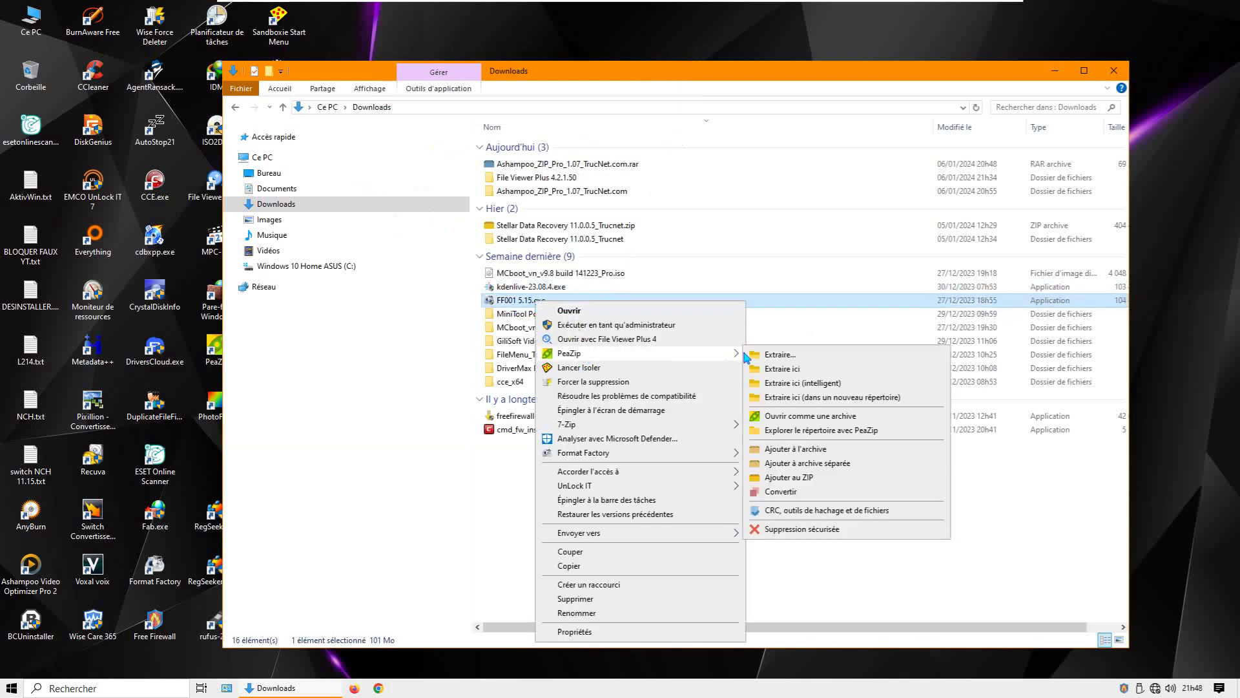
{"action": "left_click", "coordinate": [793, 413]}
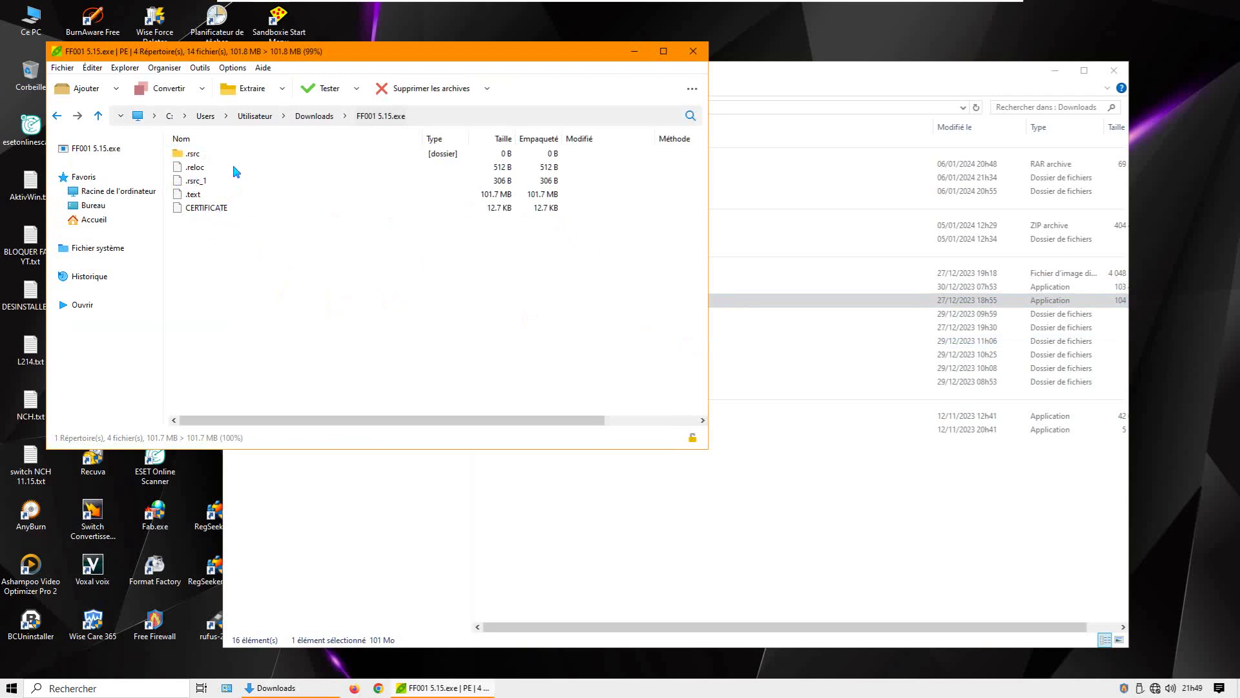
{"action": "left_click", "coordinate": [694, 54]}
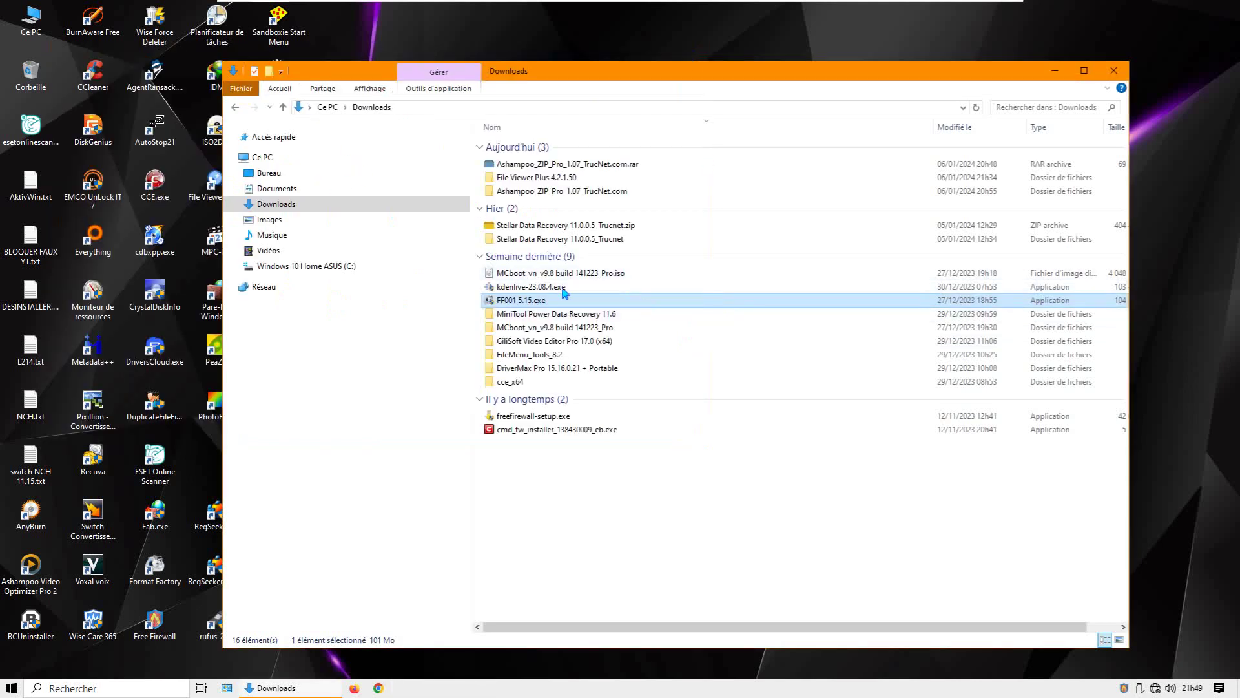
- Open FF001 5.15.exe with File Viewer Plus 4 and examine its file information, metadata and associated file types
{"action": "right_click", "coordinate": [528, 305]}
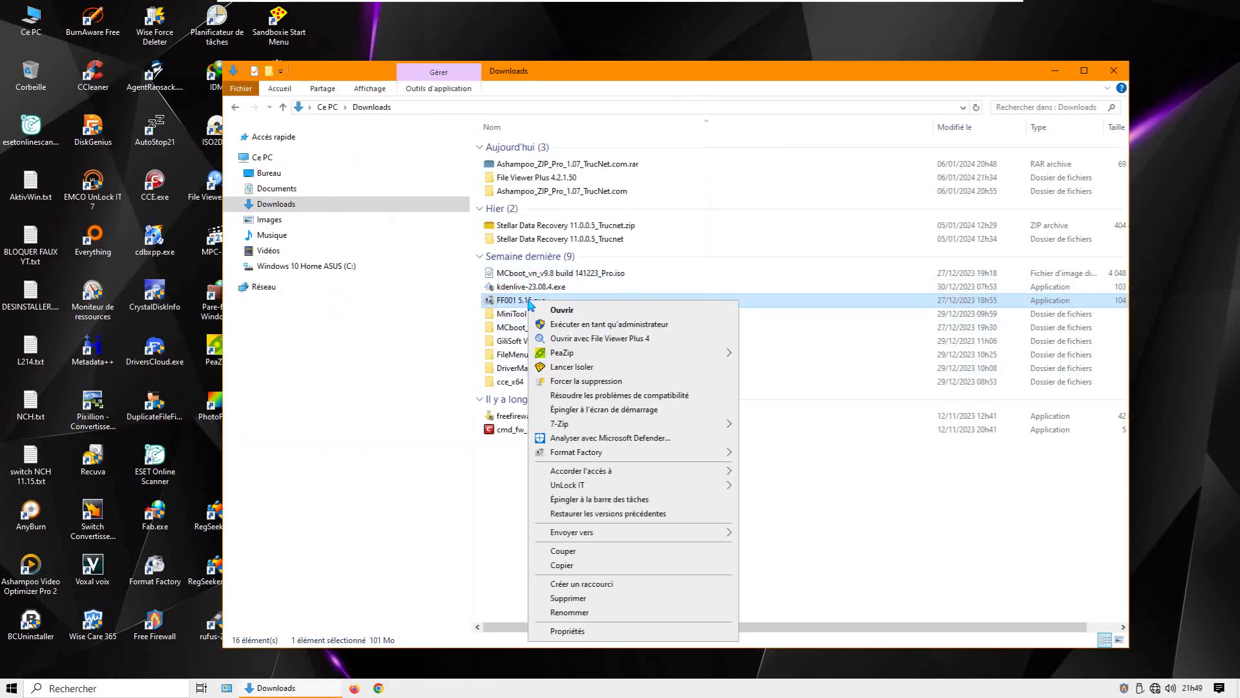
{"action": "left_click", "coordinate": [590, 339]}
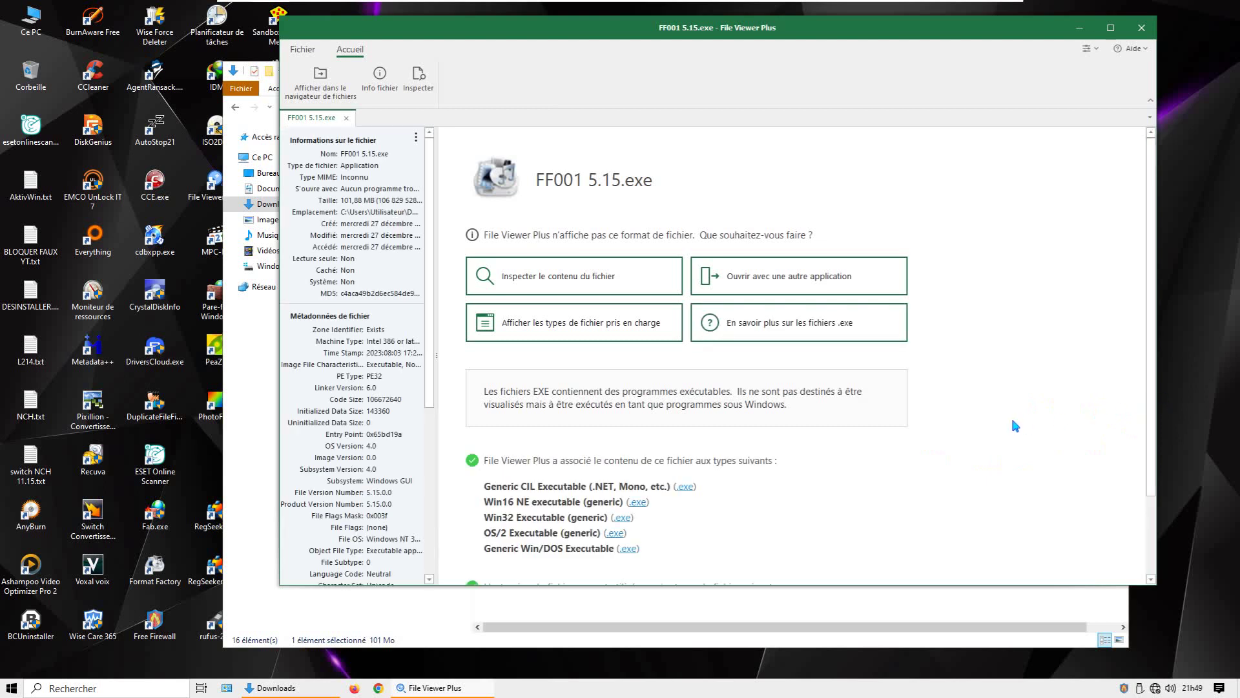
{"action": "scroll", "coordinate": [1013, 420], "scroll_direction": "down", "scroll_amount": 2}
{"action": "left_click_drag", "start_coordinate": [441, 401], "coordinate": [497, 399]}
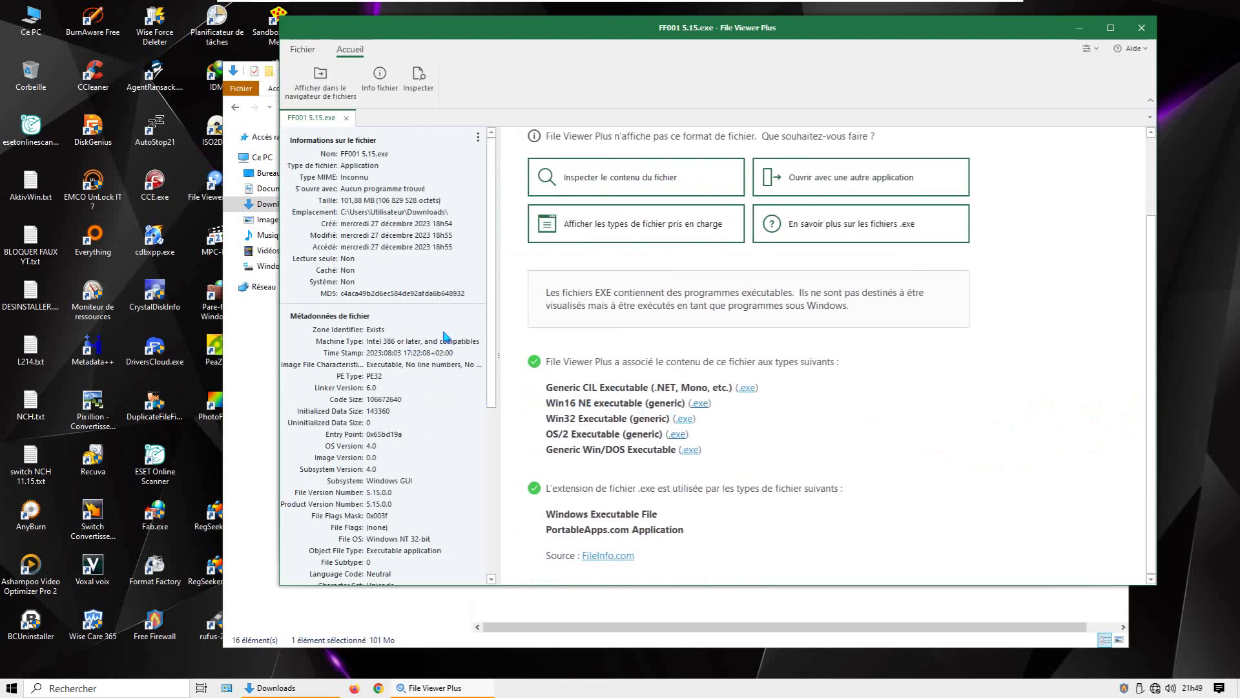
{"action": "left_click_drag", "start_coordinate": [490, 329], "coordinate": [489, 256]}
{"action": "scroll", "coordinate": [937, 436], "scroll_direction": "up", "scroll_amount": 2}
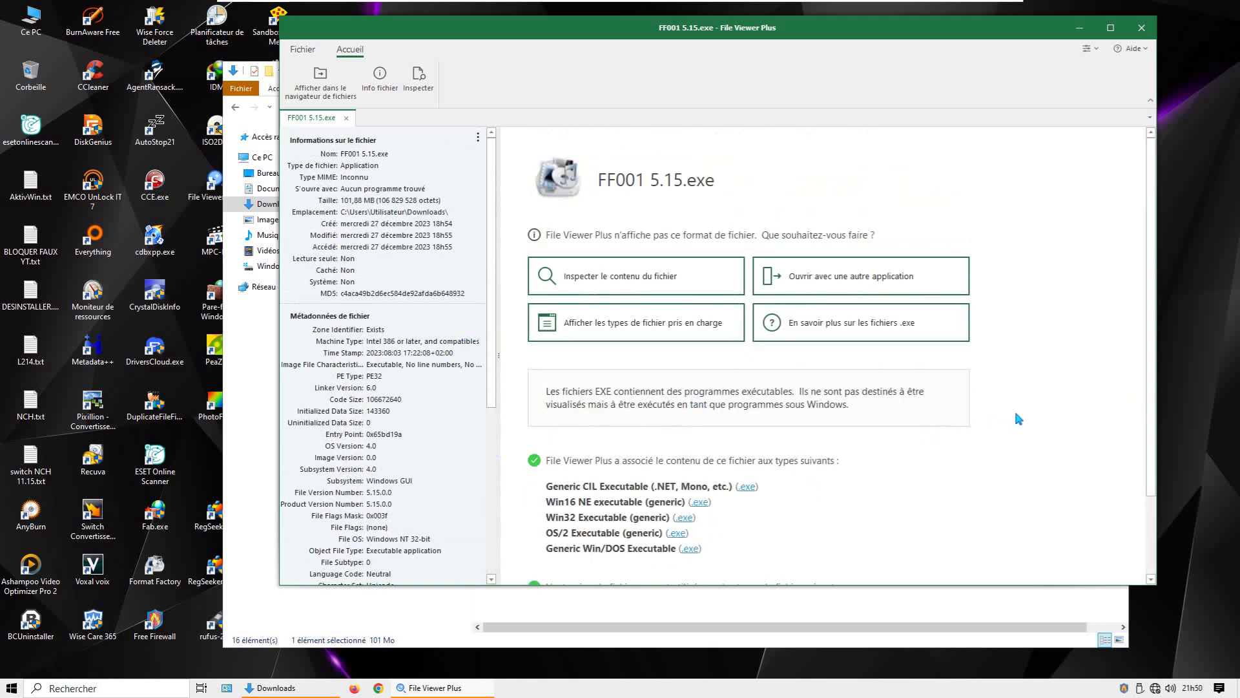
{"action": "scroll", "coordinate": [1016, 420], "scroll_direction": "down", "scroll_amount": 2}
{"action": "scroll", "coordinate": [1019, 420], "scroll_direction": "up", "scroll_amount": 1}
{"action": "scroll", "coordinate": [797, 429], "scroll_direction": "down", "scroll_amount": 1}
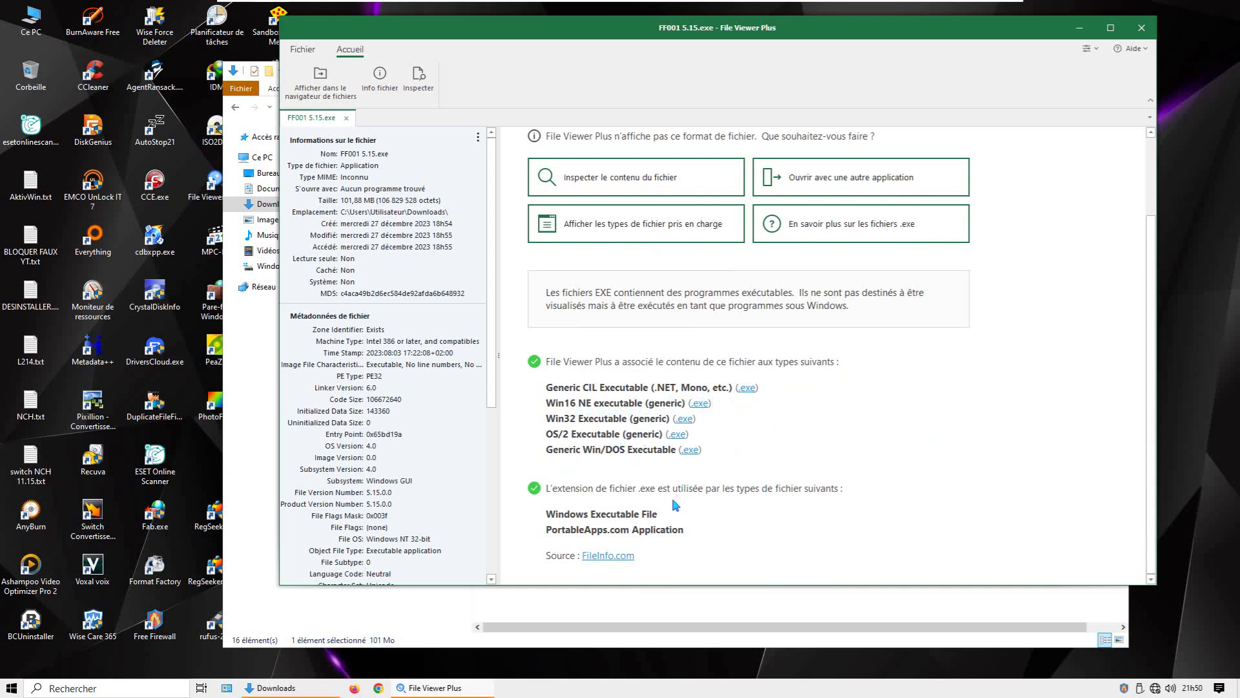
- Move the viewer window aside and open the file location of the Format Factory desktop shortcut
{"action": "left_click_drag", "start_coordinate": [634, 40], "coordinate": [868, 42]}
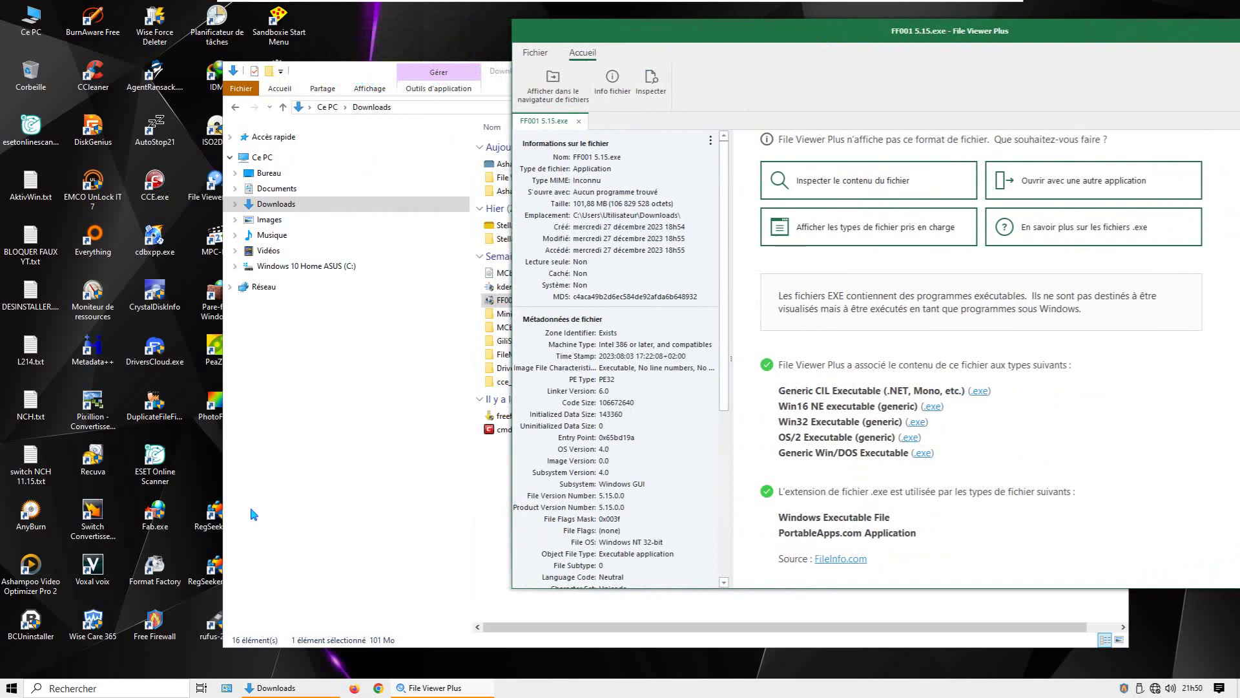
{"action": "right_click", "coordinate": [153, 573]}
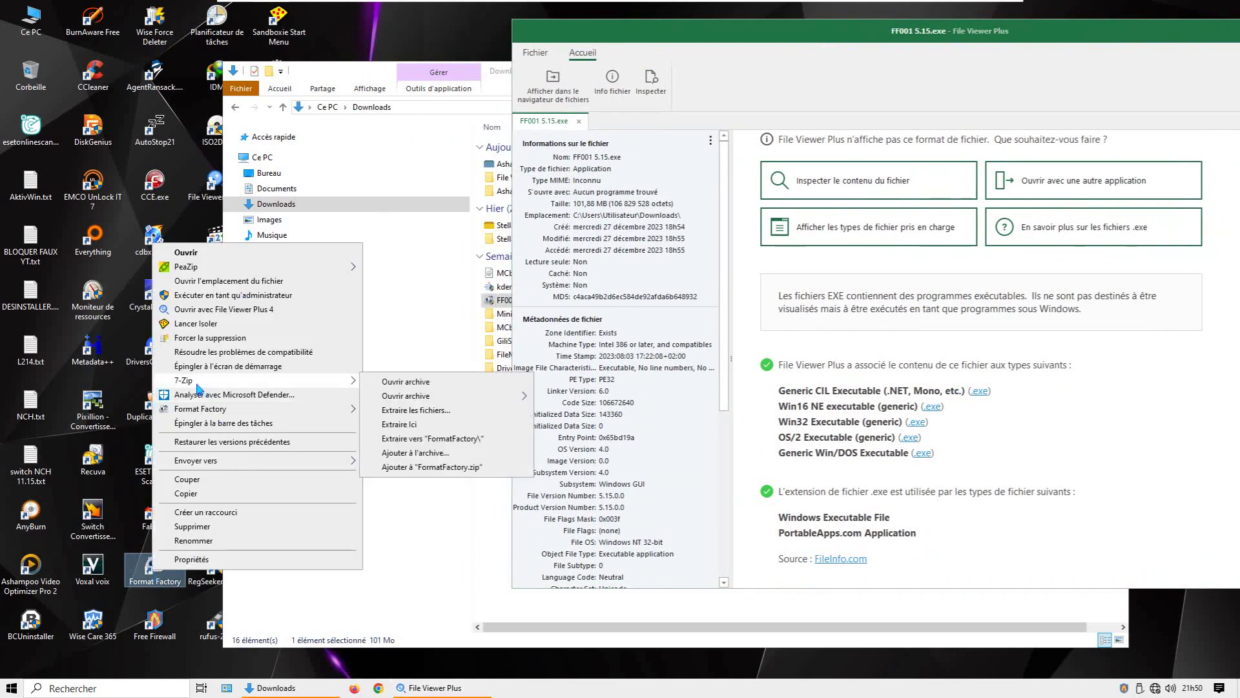
{"action": "left_click", "coordinate": [254, 281]}
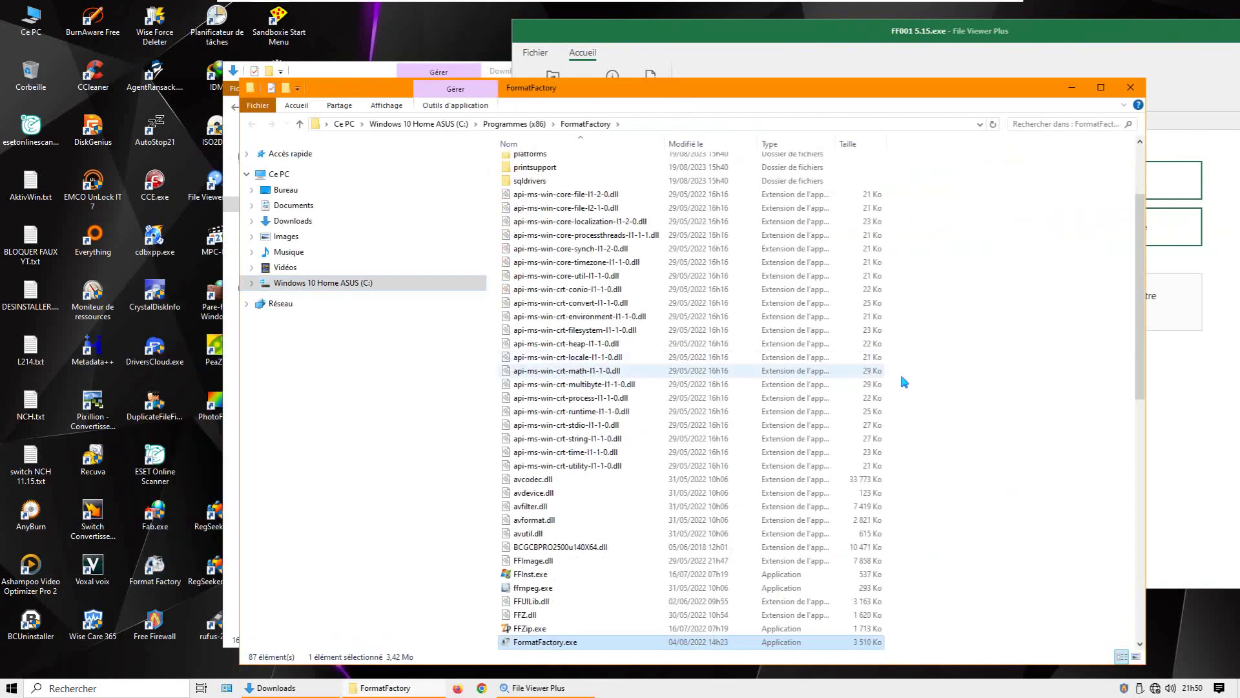
- Look through the FormatFactory folder for its executables, such as uninst.exe, QRecord.exe, net_updater64.exe, FormatPlayer.exe, FormatFactory.exe, FFZip.exe, ffmpeg.exe and FFInst.exe
{"action": "scroll", "coordinate": [1020, 304], "scroll_direction": "down", "scroll_amount": 8}
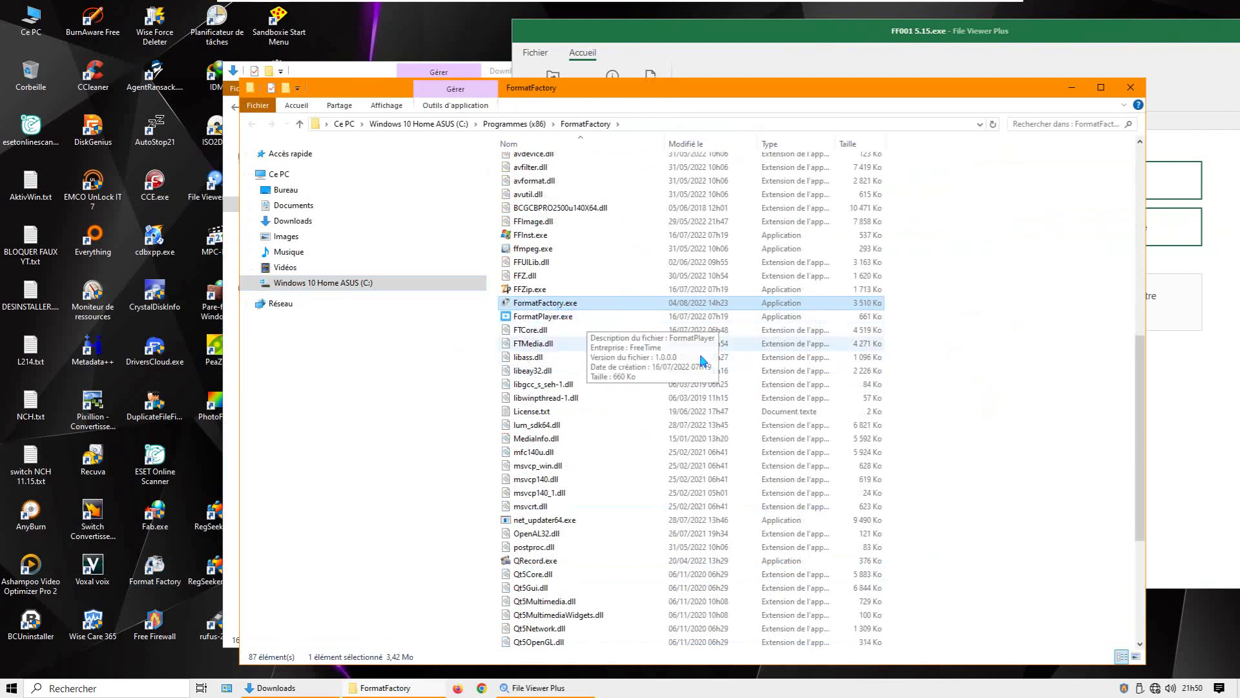
{"action": "scroll", "coordinate": [639, 347], "scroll_direction": "down", "scroll_amount": 6}
{"action": "left_click", "coordinate": [542, 602]}
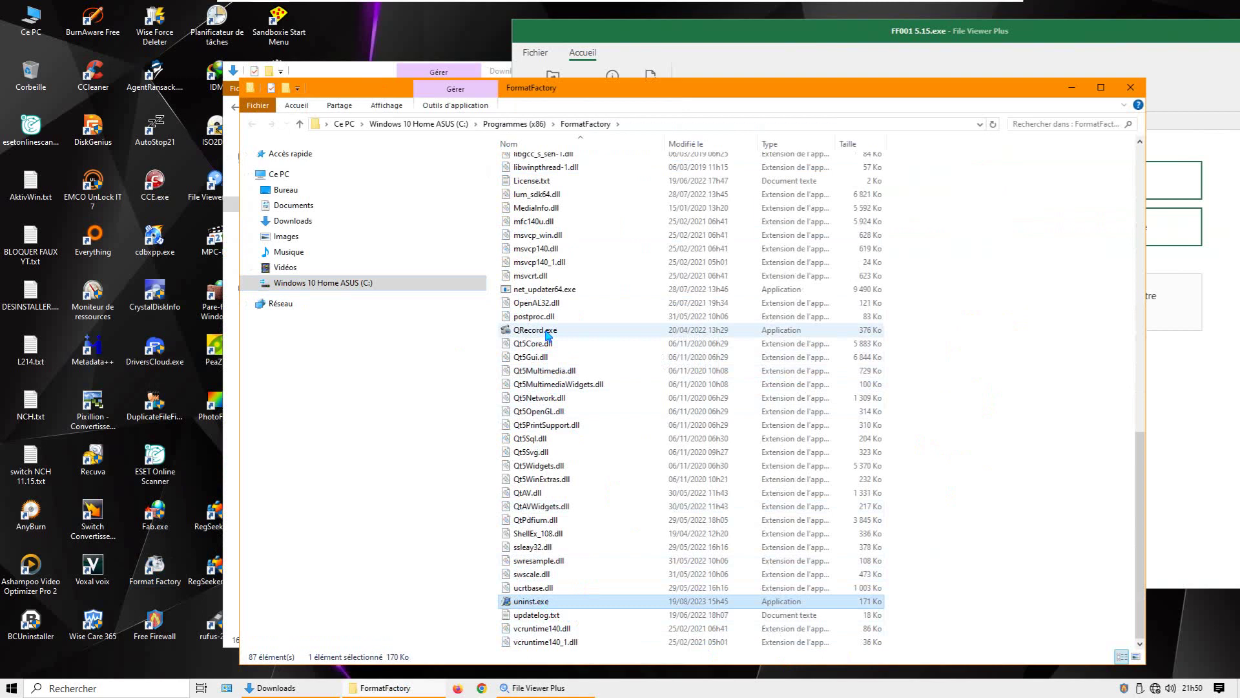
{"action": "left_click", "coordinate": [548, 330]}
{"action": "left_click", "coordinate": [565, 292]}
{"action": "scroll", "coordinate": [621, 367], "scroll_direction": "up", "scroll_amount": 5}
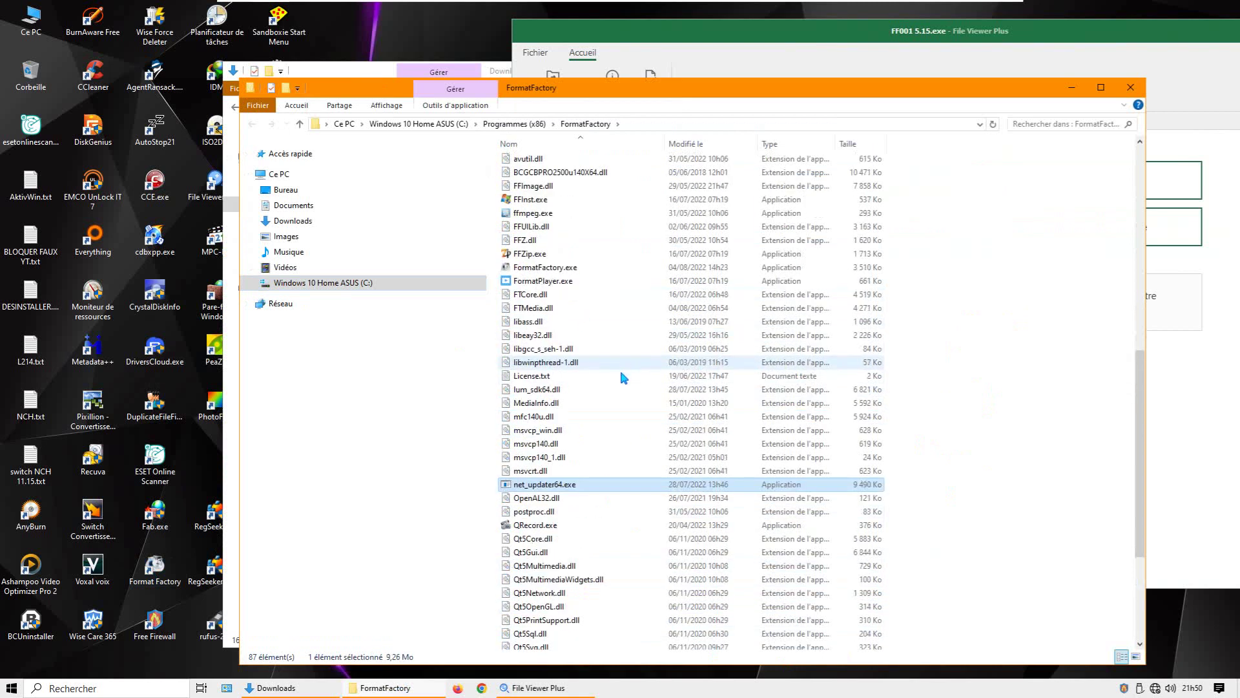
{"action": "left_click", "coordinate": [545, 281]}
{"action": "left_click", "coordinate": [542, 267]}
{"action": "left_click", "coordinate": [537, 256]}
{"action": "left_click", "coordinate": [540, 215]}
{"action": "left_click", "coordinate": [554, 202]}
{"action": "scroll", "coordinate": [663, 330], "scroll_direction": "up", "scroll_amount": 7}
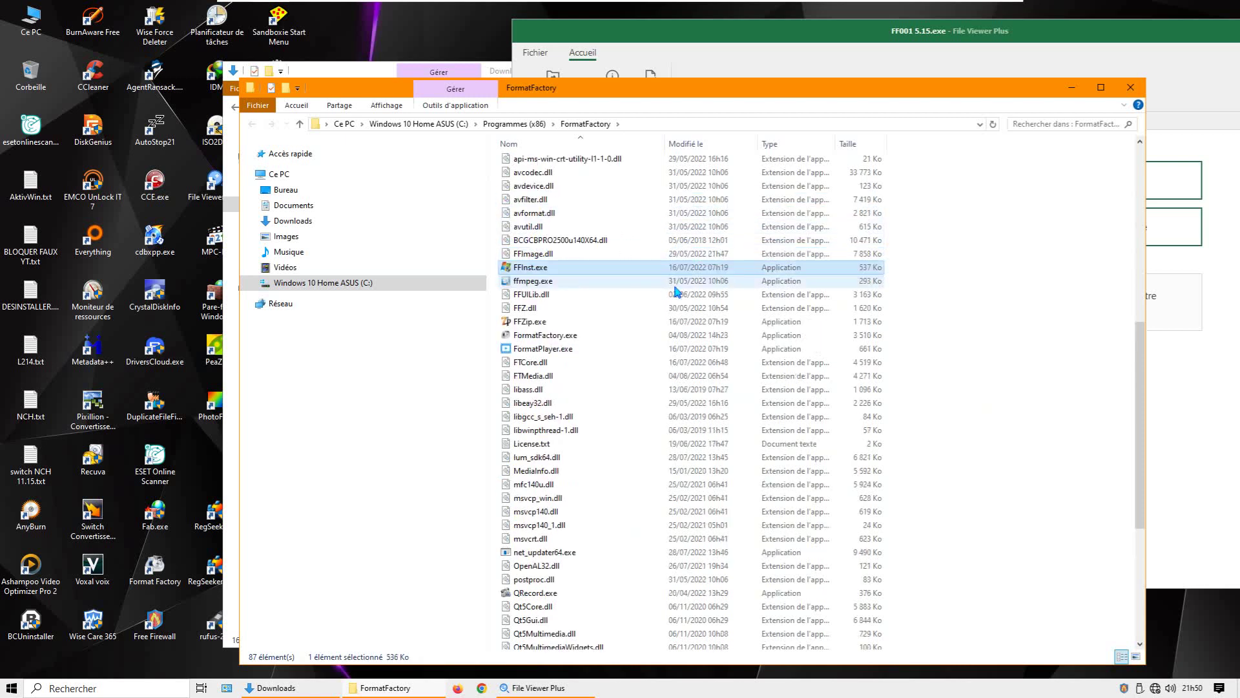
{"action": "scroll", "coordinate": [664, 330], "scroll_direction": "up", "scroll_amount": 5}
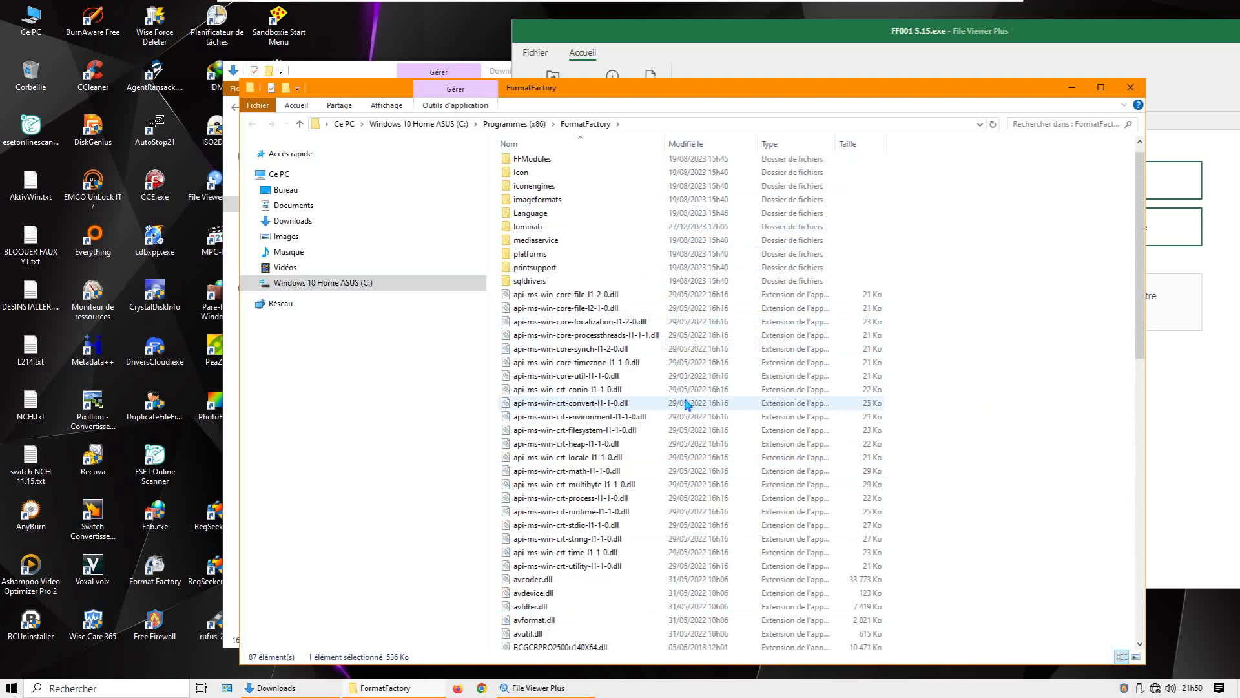
- Close the FormatFactory folder and reposition the FF001 5.15.exe viewer window so its contents are fully in view
{"action": "scroll", "coordinate": [670, 412], "scroll_direction": "up", "scroll_amount": 1}
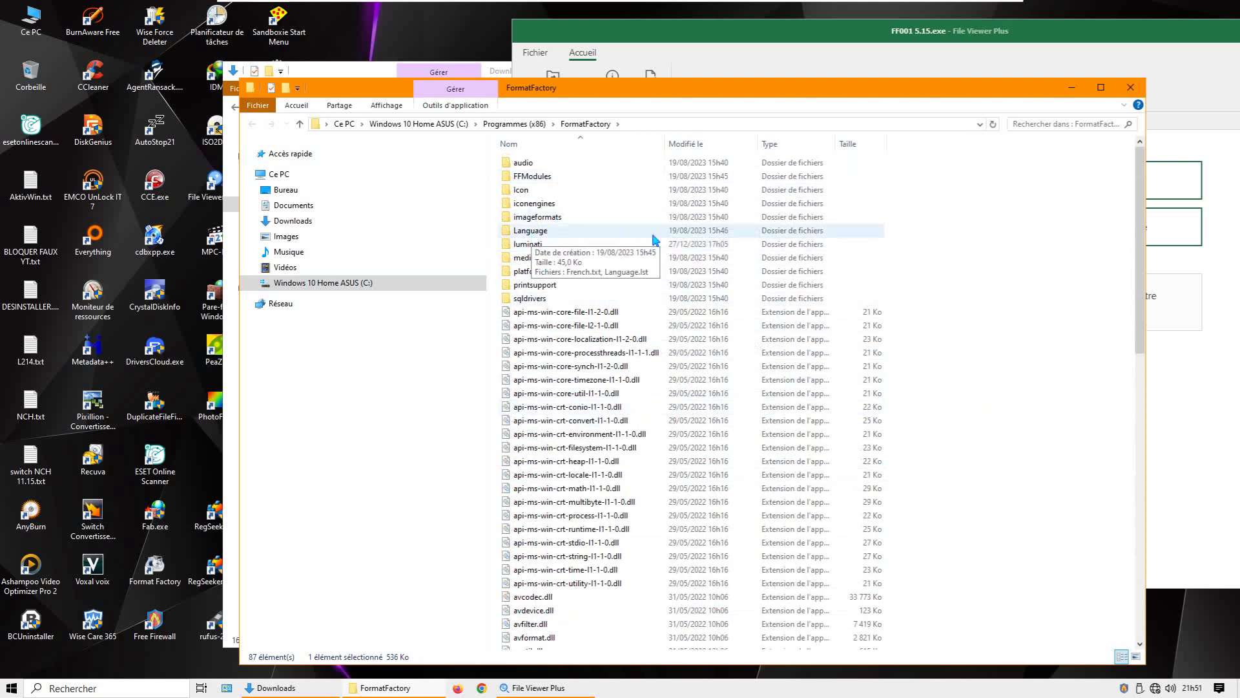
{"action": "left_click", "coordinate": [1129, 88]}
{"action": "left_click_drag", "start_coordinate": [1072, 38], "coordinate": [795, 36]}
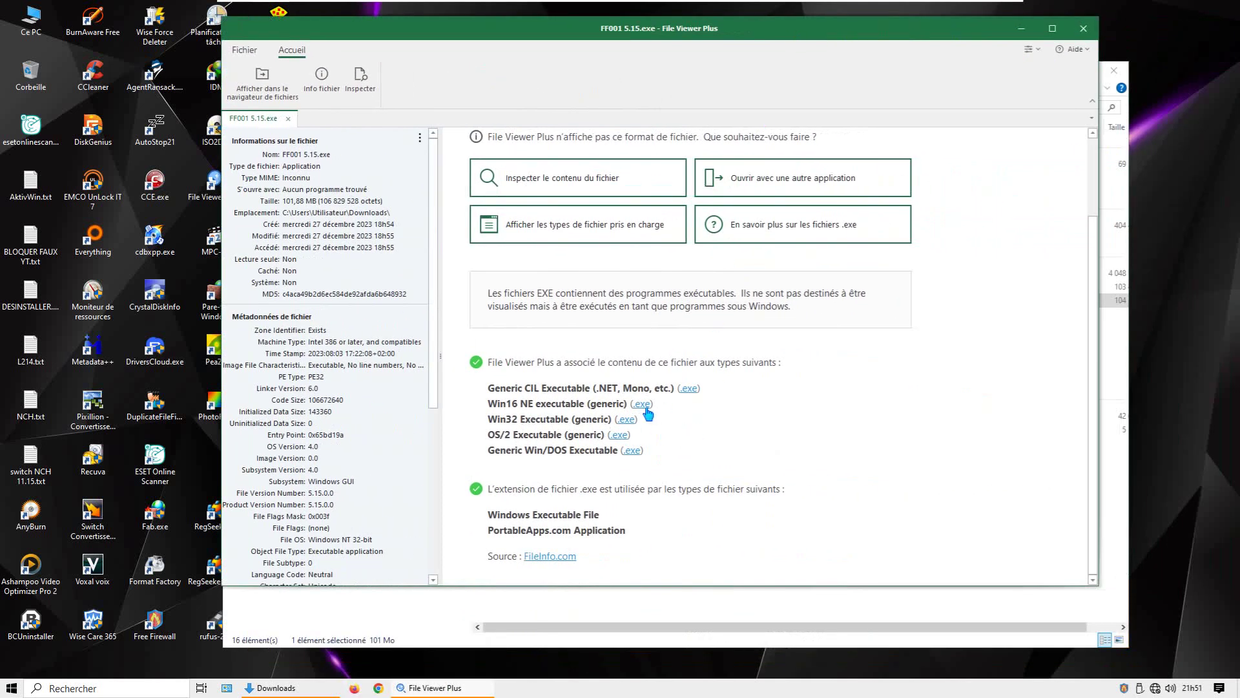
{"action": "left_click_drag", "start_coordinate": [434, 25], "coordinate": [695, 50]}
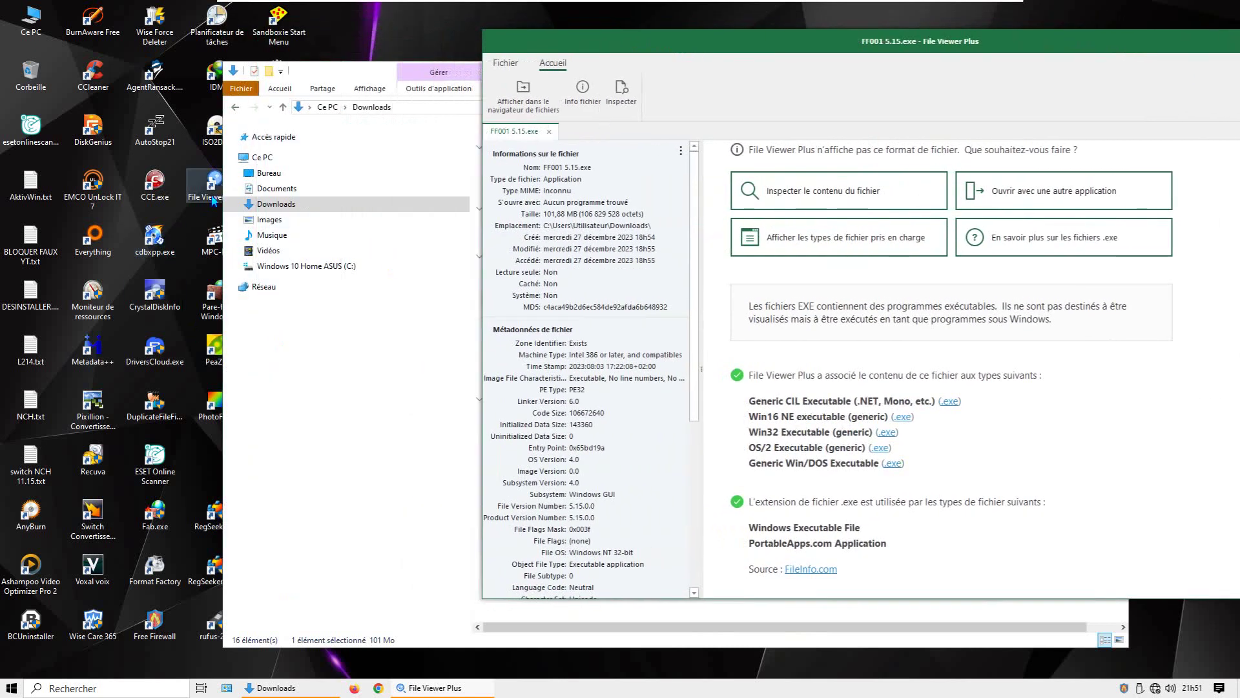
{"action": "left_click_drag", "start_coordinate": [750, 46], "coordinate": [535, 26]}
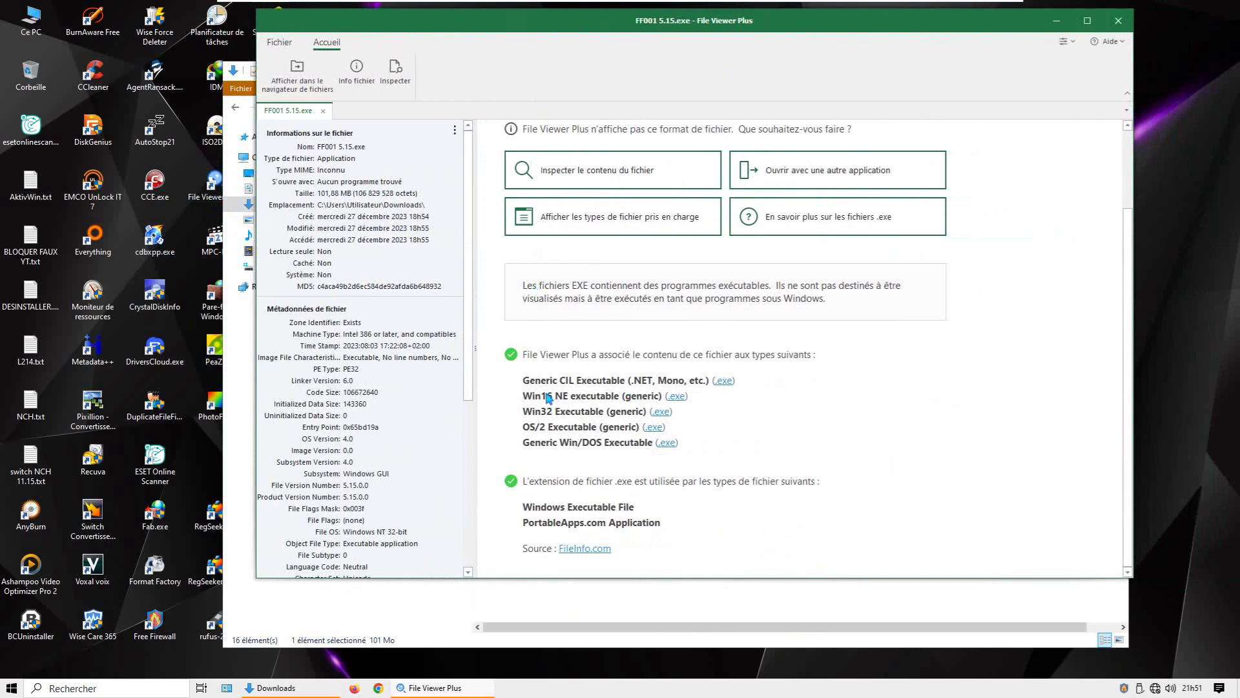
- Widen the file information pane, read FF001 5.15.exe's metadata through to the FileInfo.com details, and close the viewer
{"action": "scroll", "coordinate": [469, 297], "scroll_direction": "down", "scroll_amount": 5}
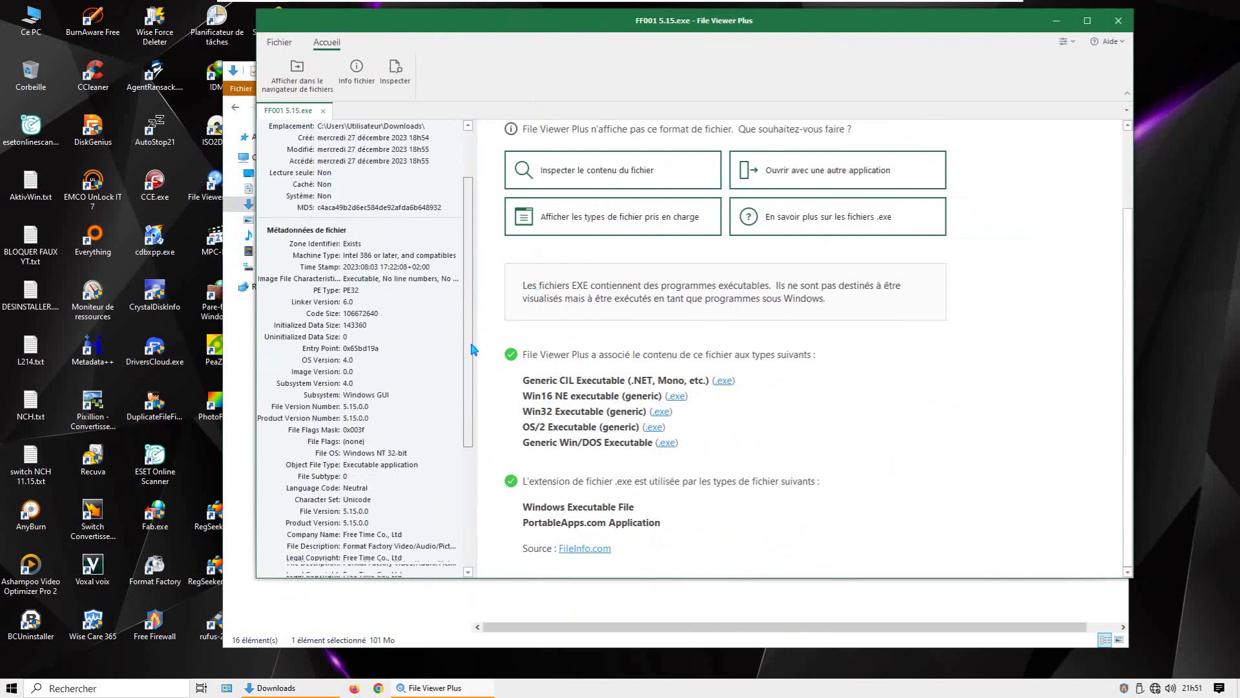
{"action": "left_click_drag", "start_coordinate": [474, 354], "coordinate": [536, 245]}
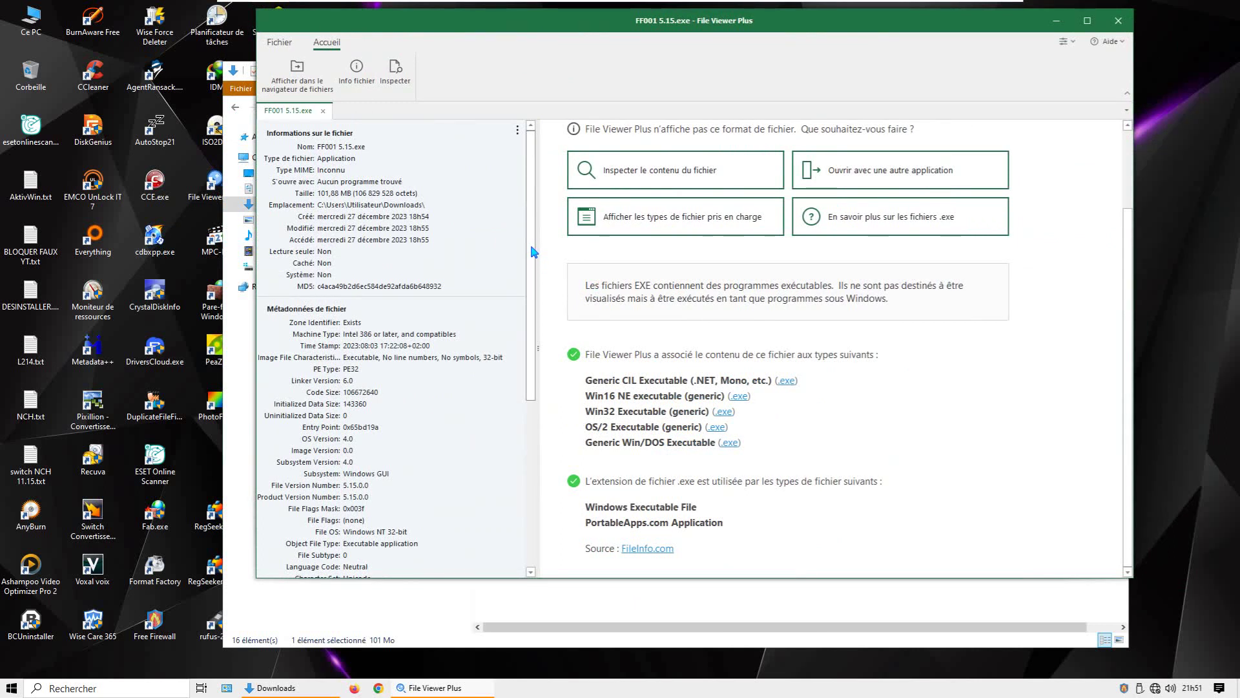
{"action": "left_click_drag", "start_coordinate": [534, 252], "coordinate": [528, 431]}
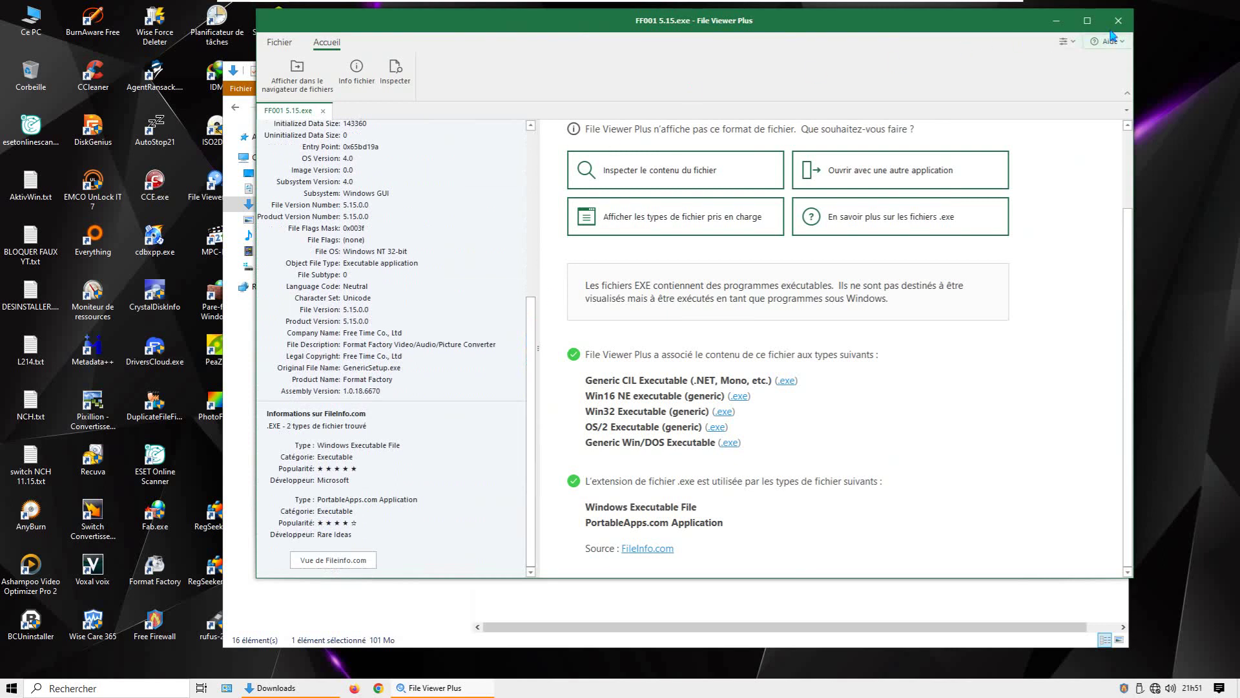
{"action": "left_click", "coordinate": [1118, 22]}
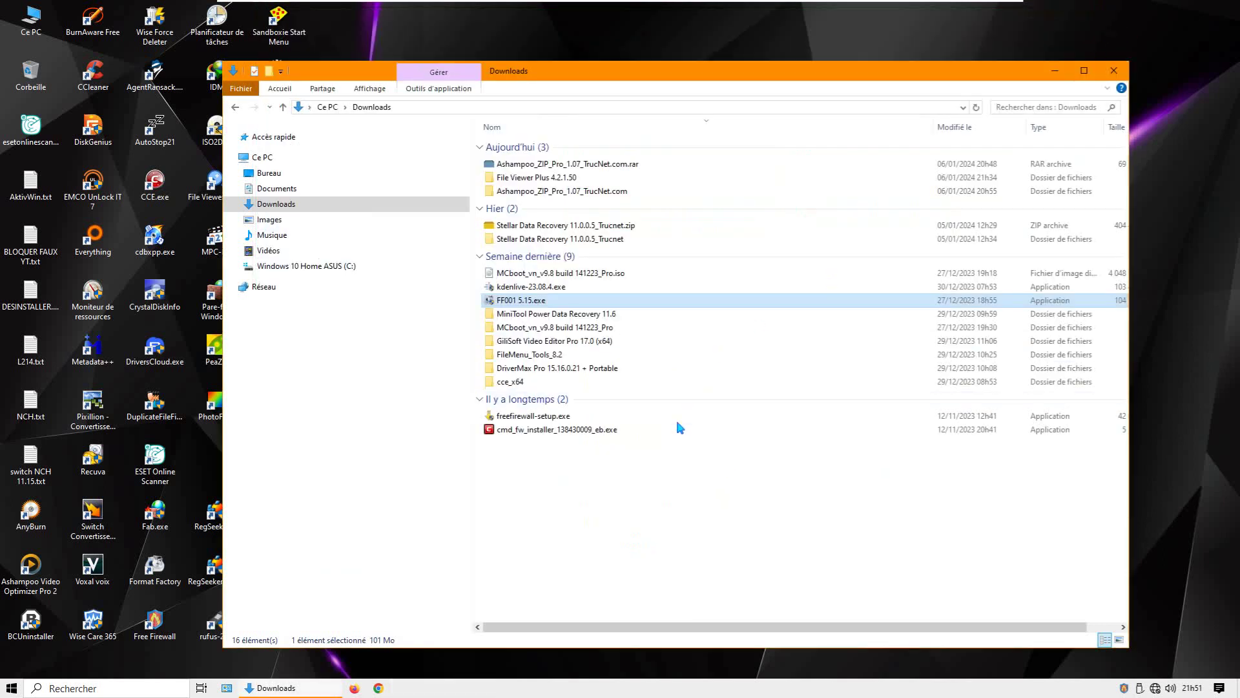
- Open freefirewall-setup.exe as an archive in PeaZip to view its contents, and close it
{"action": "mouse_move", "coordinate": [627, 418]}
{"action": "double_click", "coordinate": [549, 417]}
{"action": "right_click", "coordinate": [549, 417]}
{"action": "mouse_move", "coordinate": [697, 247]}
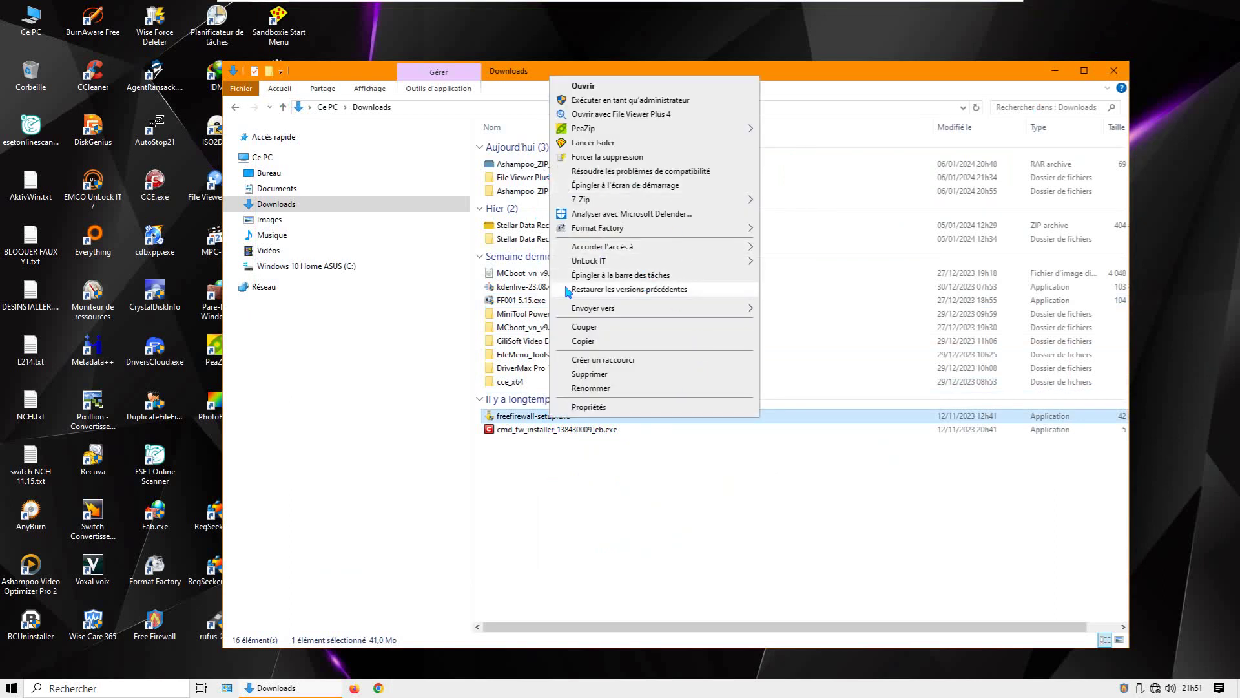
{"action": "mouse_move", "coordinate": [603, 128]}
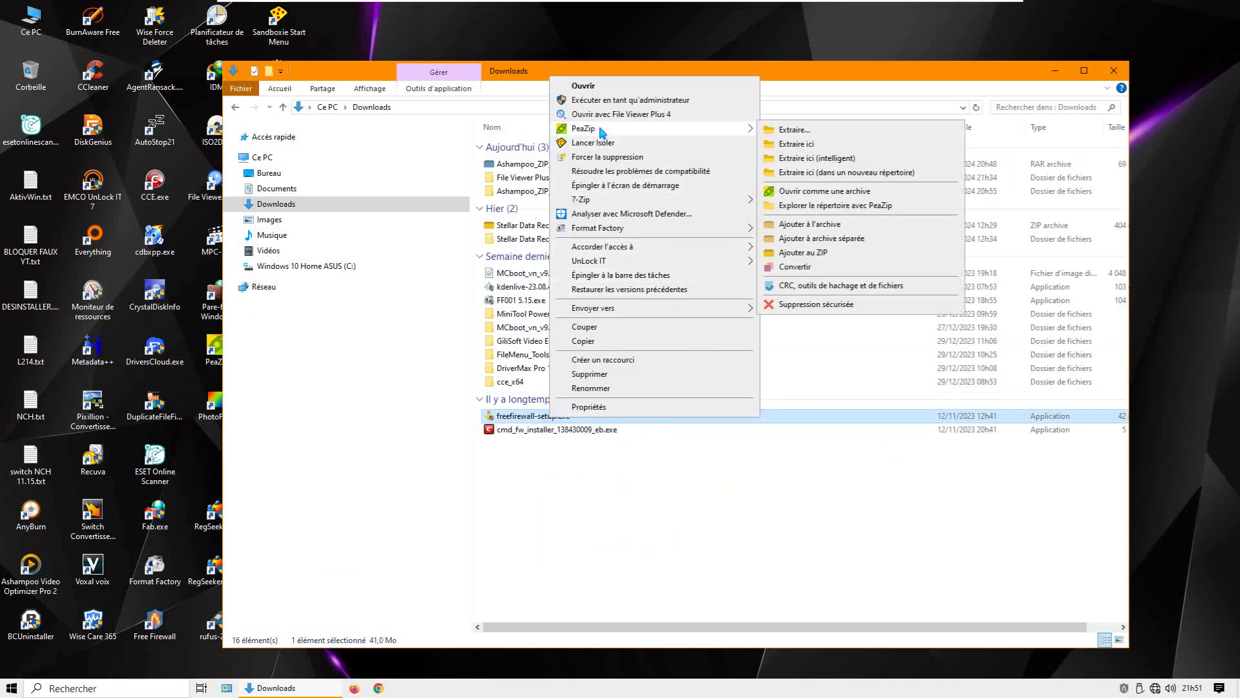
{"action": "left_click", "coordinate": [813, 192]}
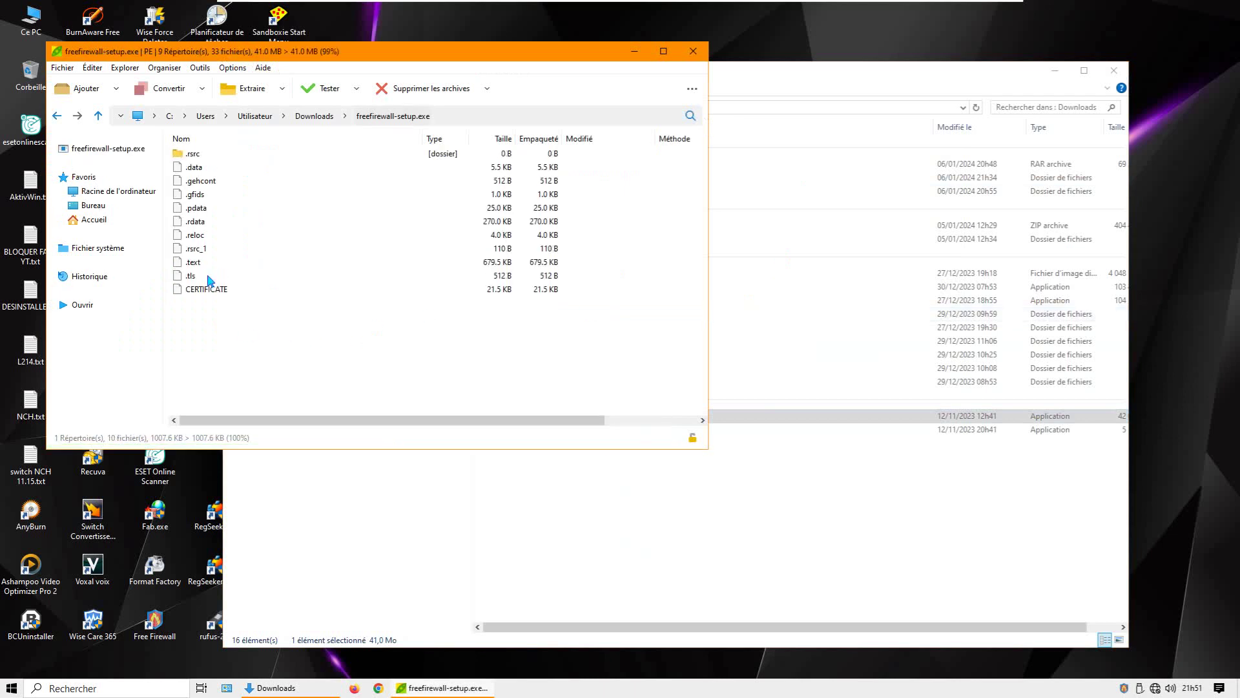
{"action": "left_click", "coordinate": [693, 51]}
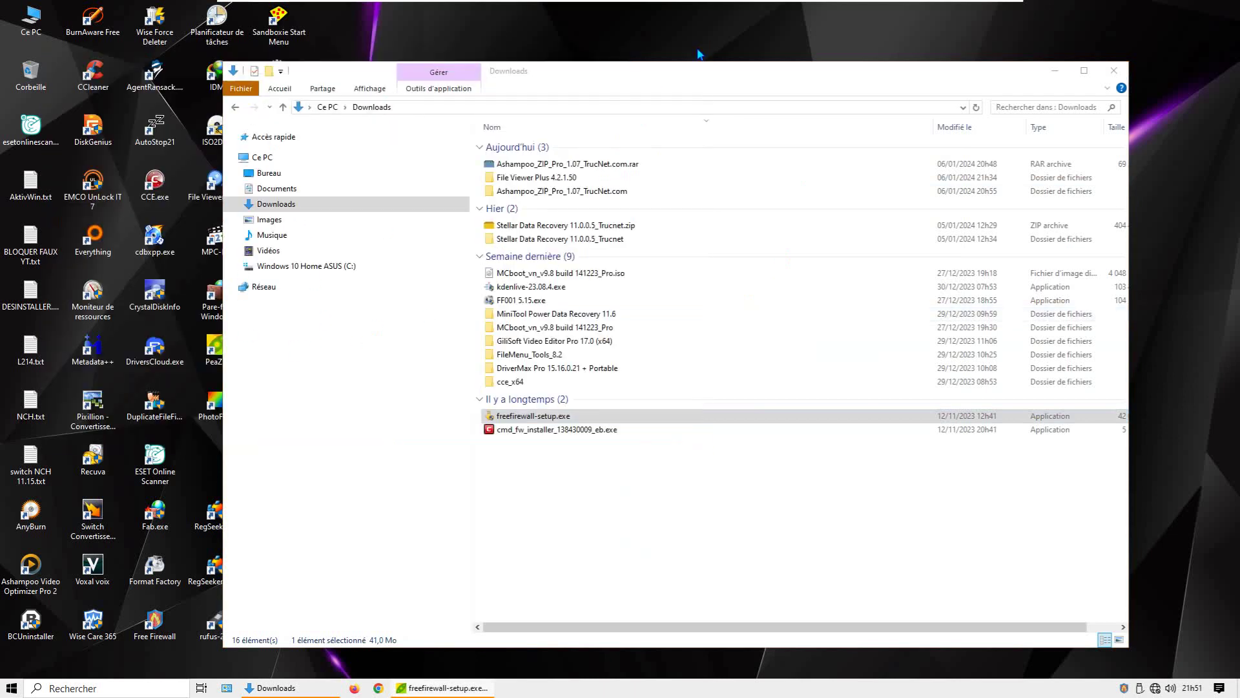
- Open freefirewall-setup.exe with File Viewer Plus 4 and examine its file information and associated file types
{"action": "right_click", "coordinate": [568, 423]}
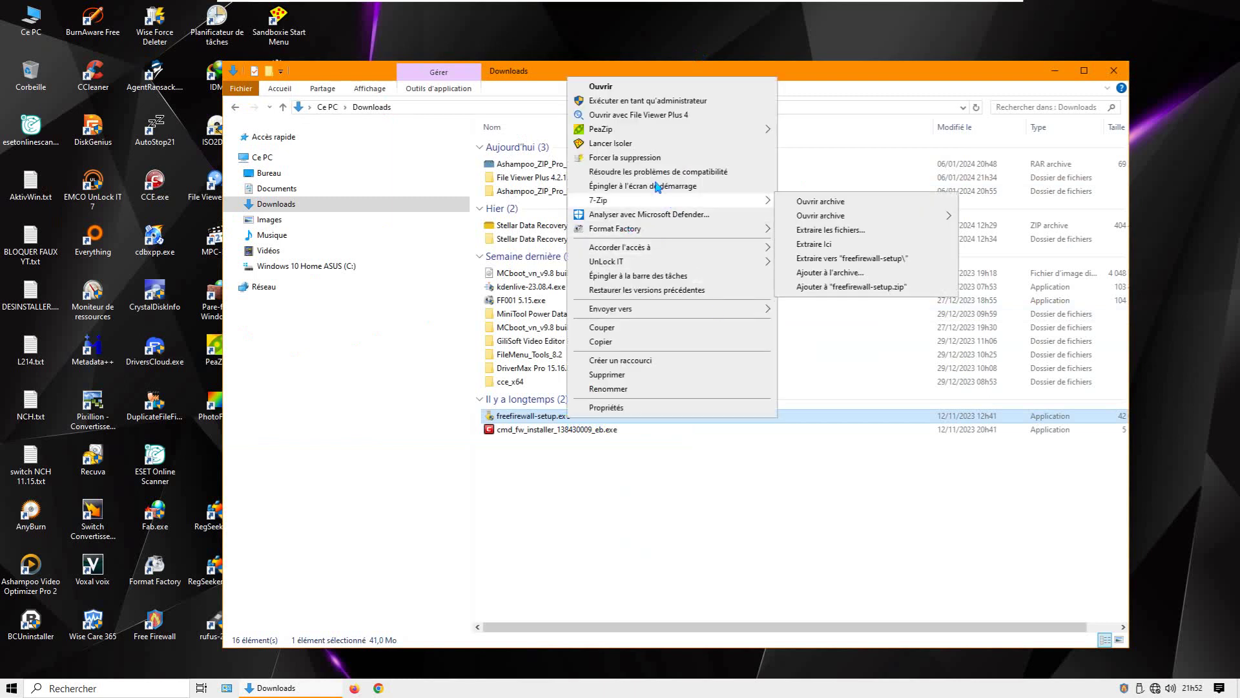
{"action": "left_click", "coordinate": [637, 115]}
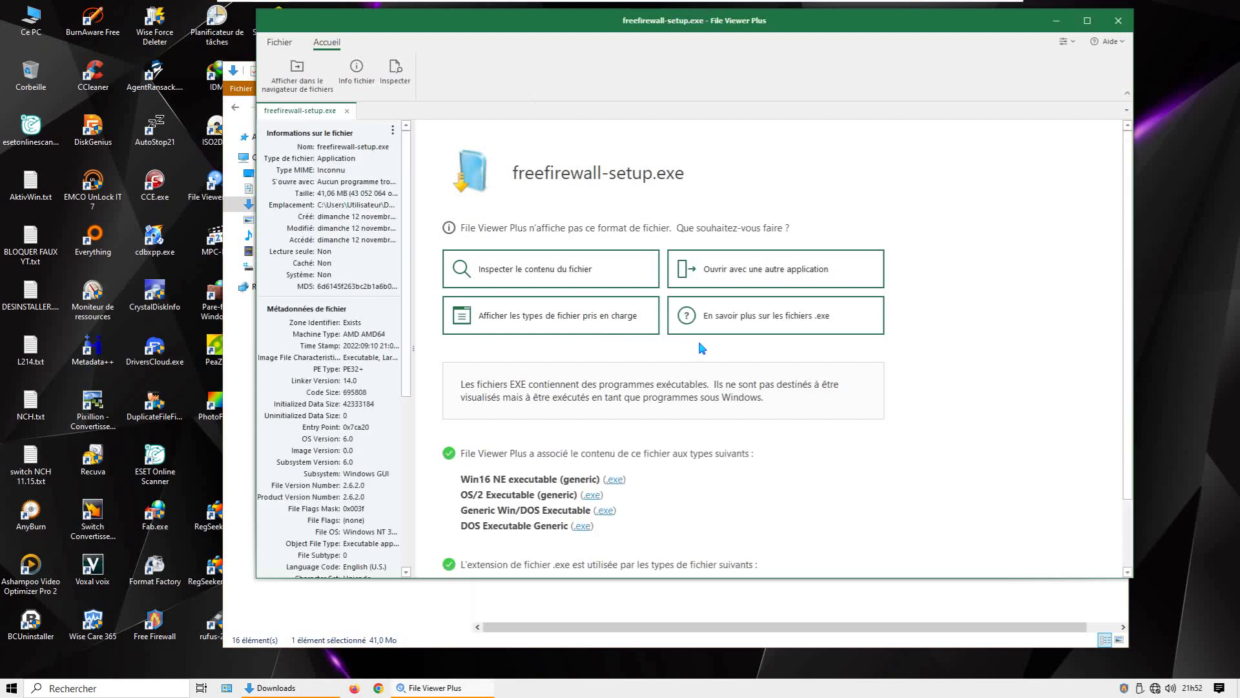
{"action": "scroll", "coordinate": [920, 352], "scroll_direction": "down", "scroll_amount": 2}
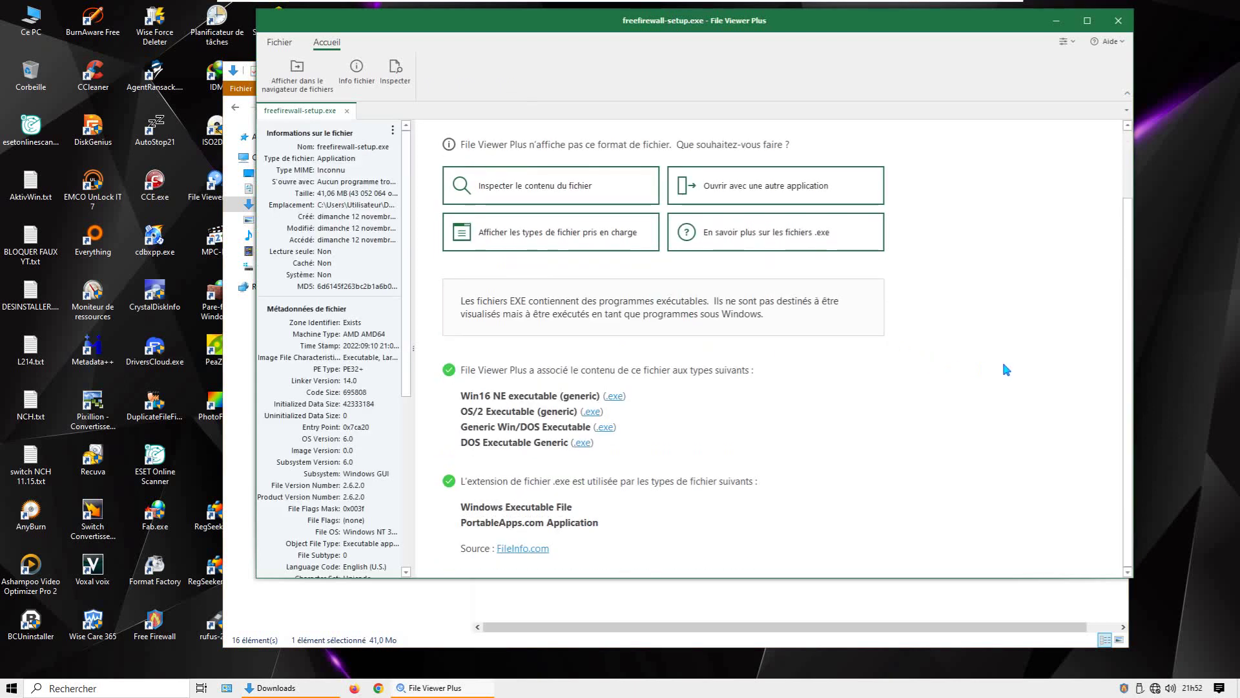
{"action": "scroll", "coordinate": [1000, 367], "scroll_direction": "up", "scroll_amount": 2}
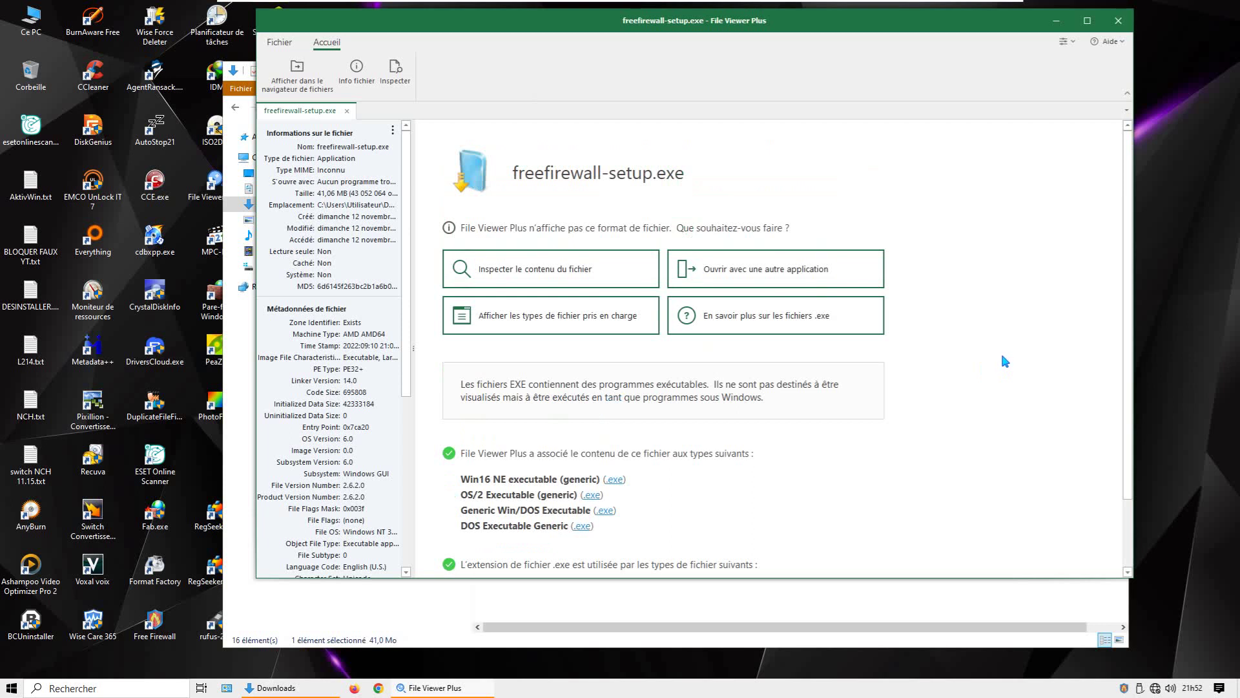
- Inspect the file contents of freefirewall-setup.exe in text view, look further down the data, and close the inspector
{"action": "left_click", "coordinate": [578, 274]}
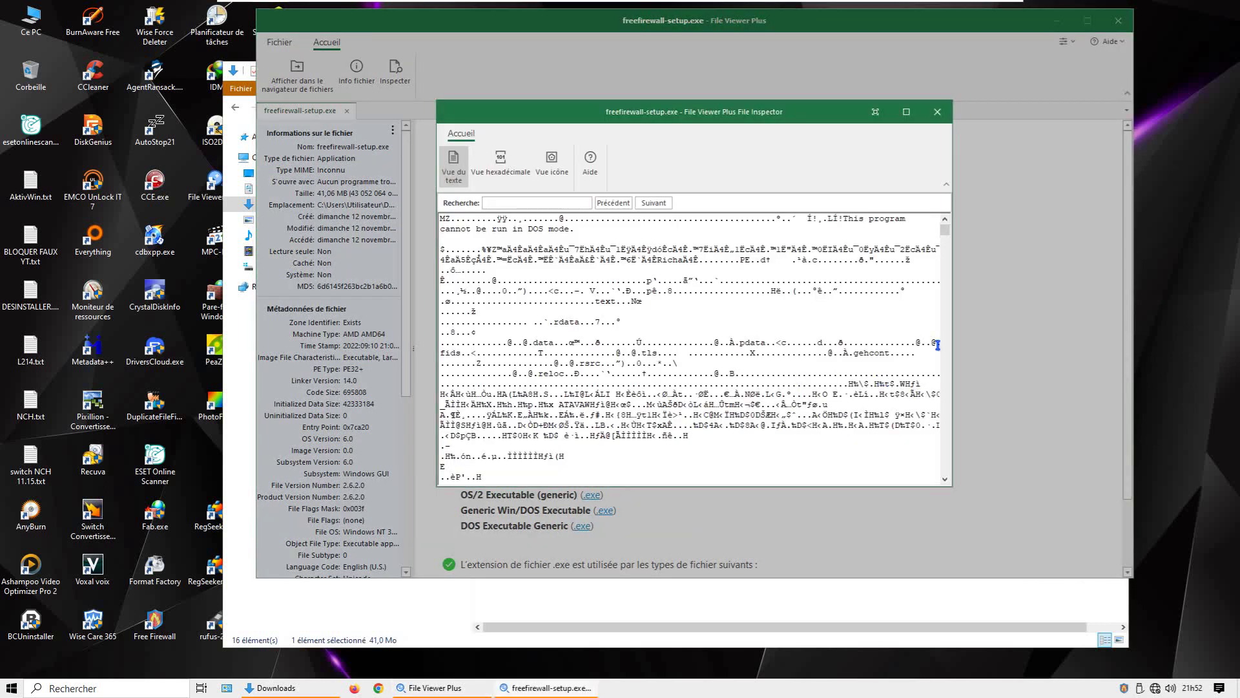
{"action": "left_click_drag", "start_coordinate": [944, 231], "coordinate": [939, 338]}
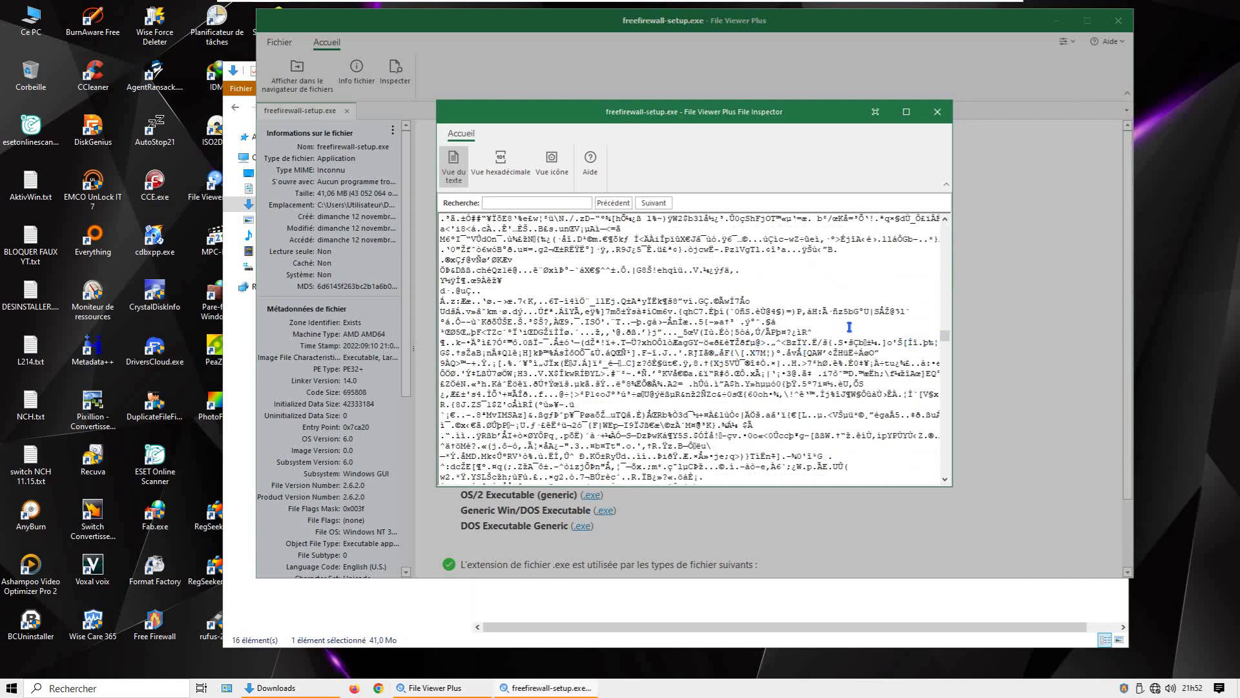
{"action": "left_click", "coordinate": [935, 114]}
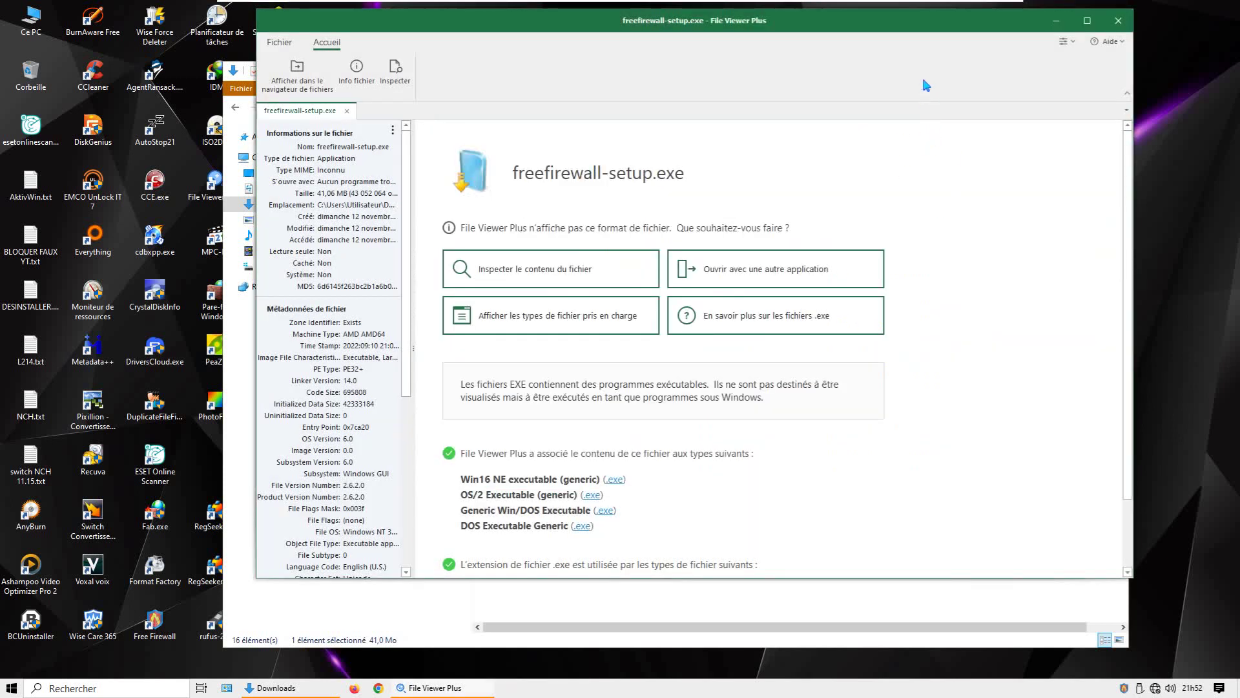
- Close the freefirewall-setup.exe viewer and the Downloads folder to return to the desktop
{"action": "mouse_move", "coordinate": [910, 29]}
{"action": "left_mouse_down"}
{"action": "mouse_move", "coordinate": [959, 44]}
{"action": "mouse_move", "coordinate": [926, 43]}
{"action": "left_mouse_up"}
{"action": "scroll", "coordinate": [930, 294], "scroll_direction": "down", "scroll_amount": 1}
{"action": "scroll", "coordinate": [938, 268], "scroll_direction": "up", "scroll_amount": 1}
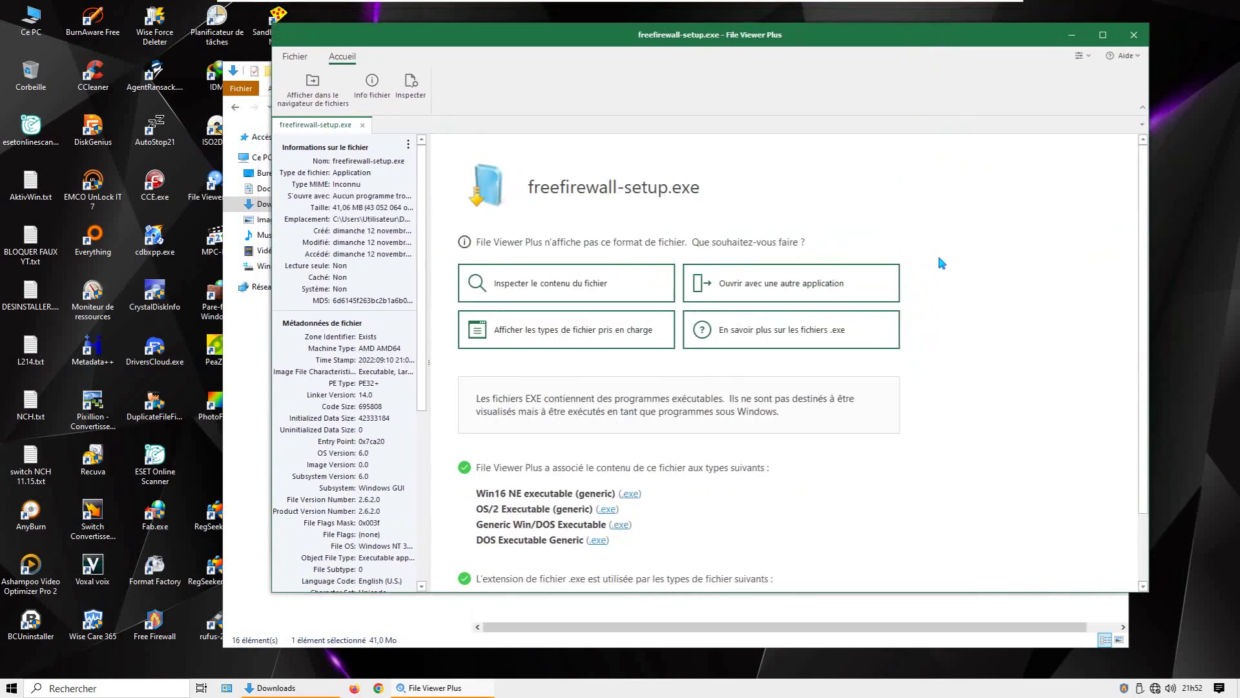
{"action": "left_click", "coordinate": [1134, 35]}
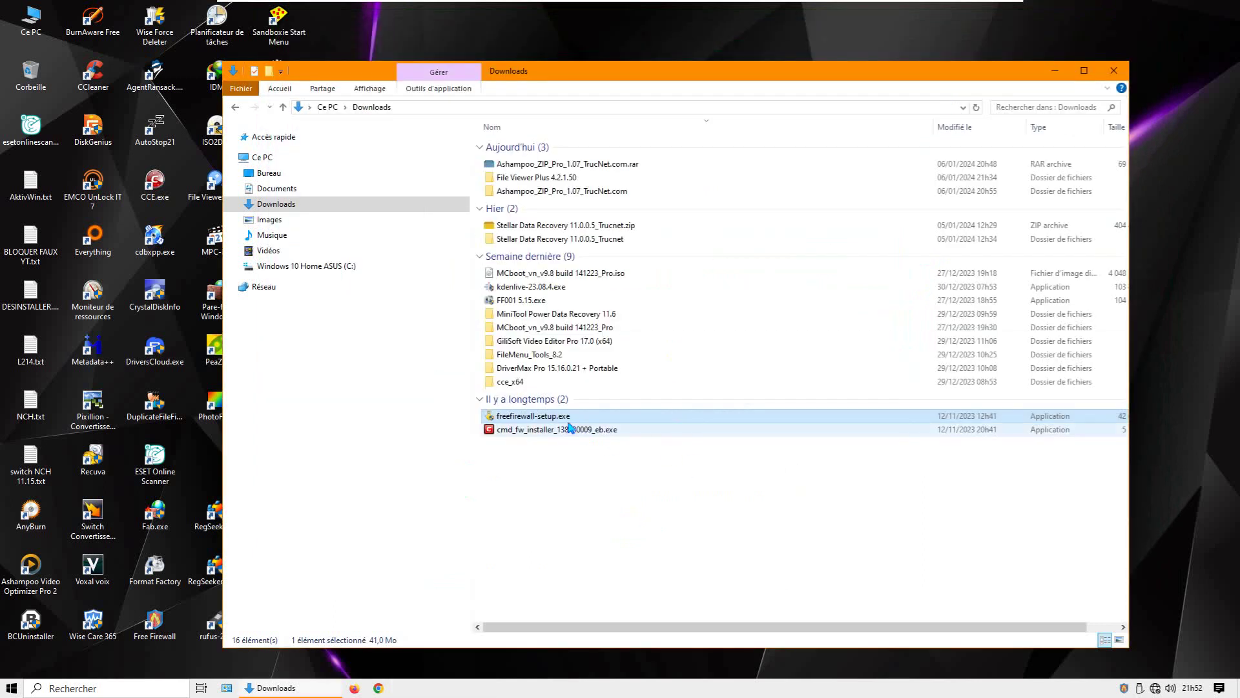
{"action": "left_click", "coordinate": [1114, 72]}
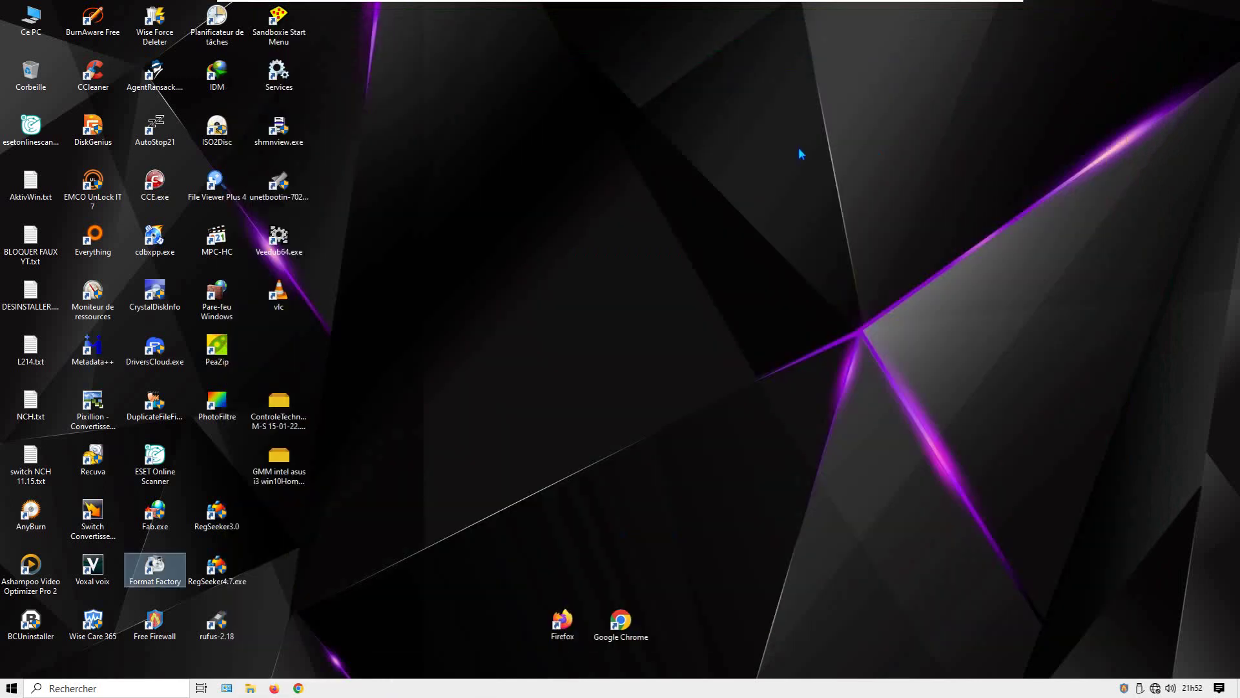
- Launch File Viewer Plus 4 from the desktop, allow it to run, and open its batch file conversion page
{"action": "double_click", "coordinate": [216, 182]}
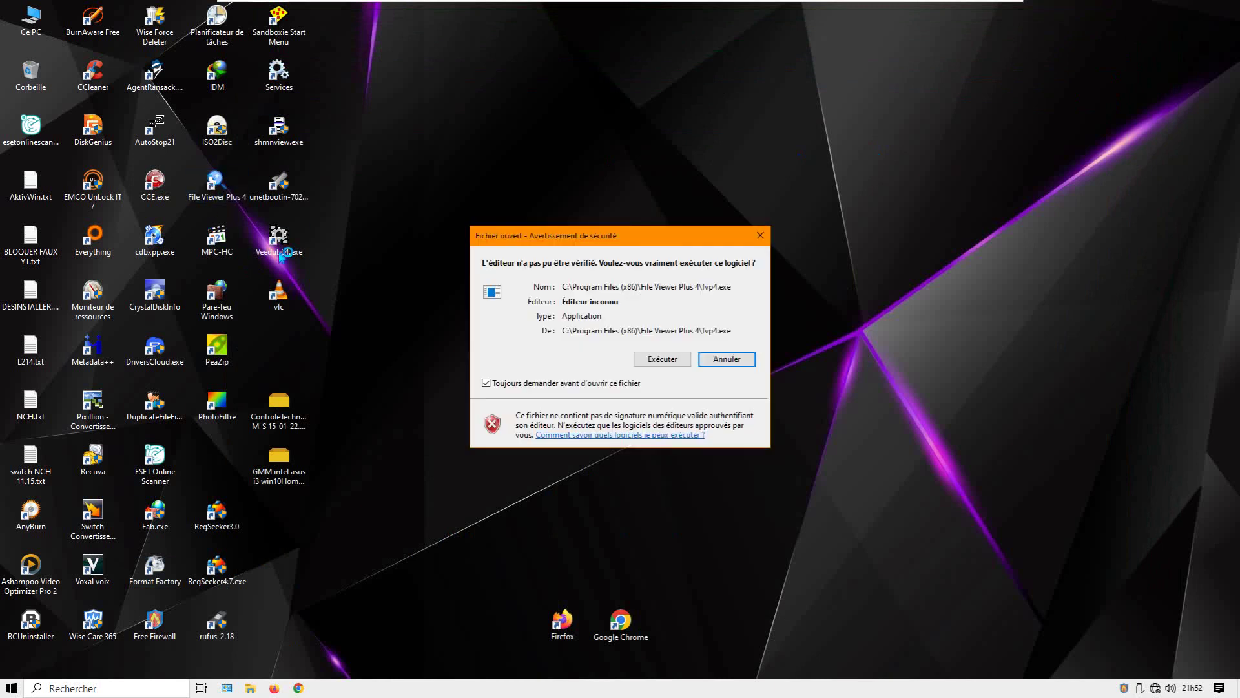
{"action": "left_click", "coordinate": [662, 358]}
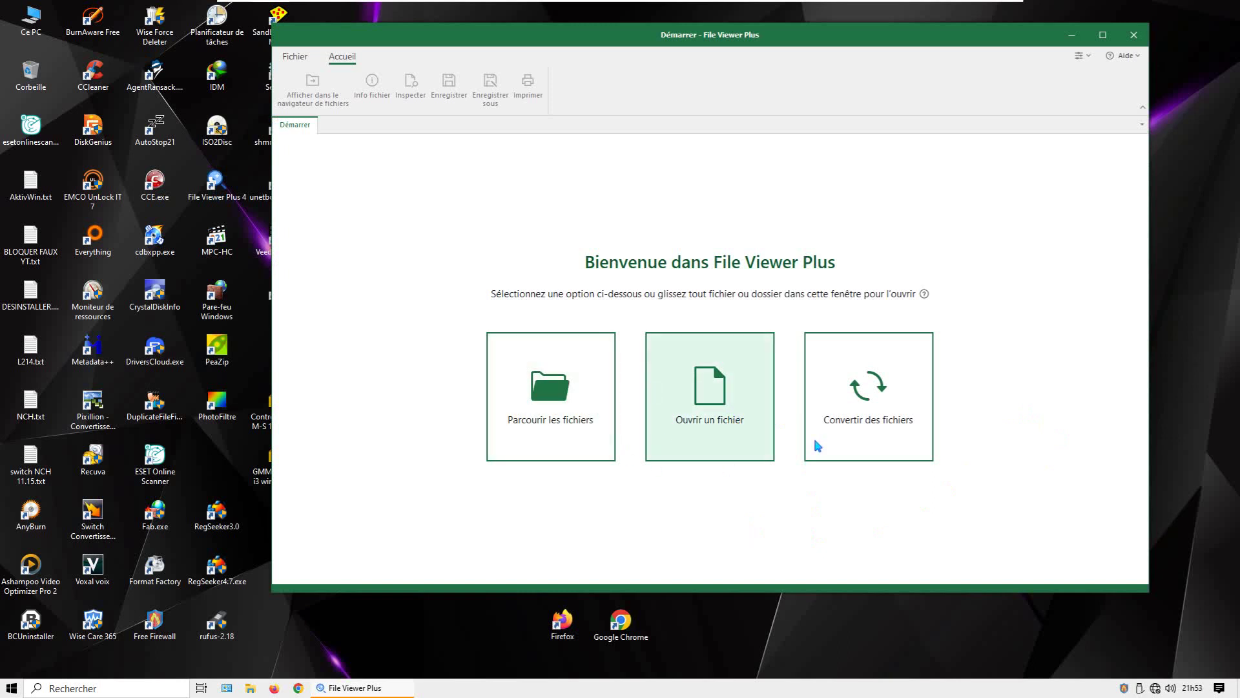
{"action": "left_click", "coordinate": [864, 415]}
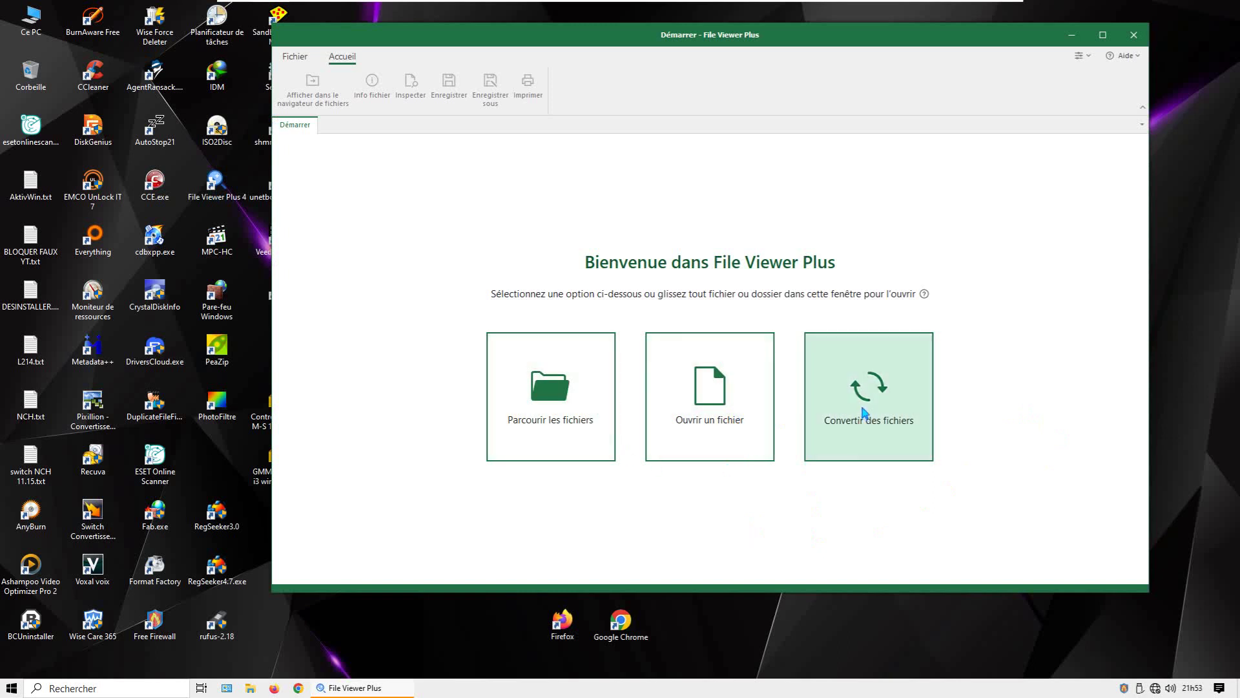
{"action": "left_click", "coordinate": [864, 414]}
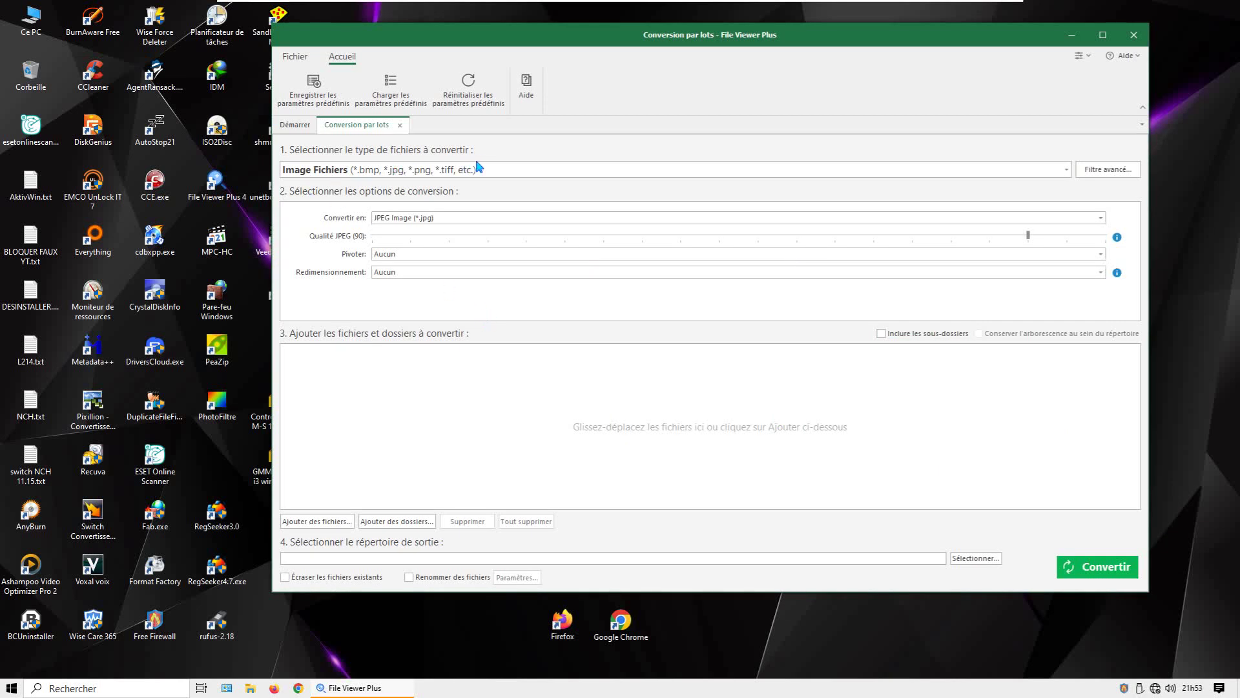
- Check the advanced filter for image files, then view the file types available for batch conversion
{"action": "left_click", "coordinate": [1099, 171]}
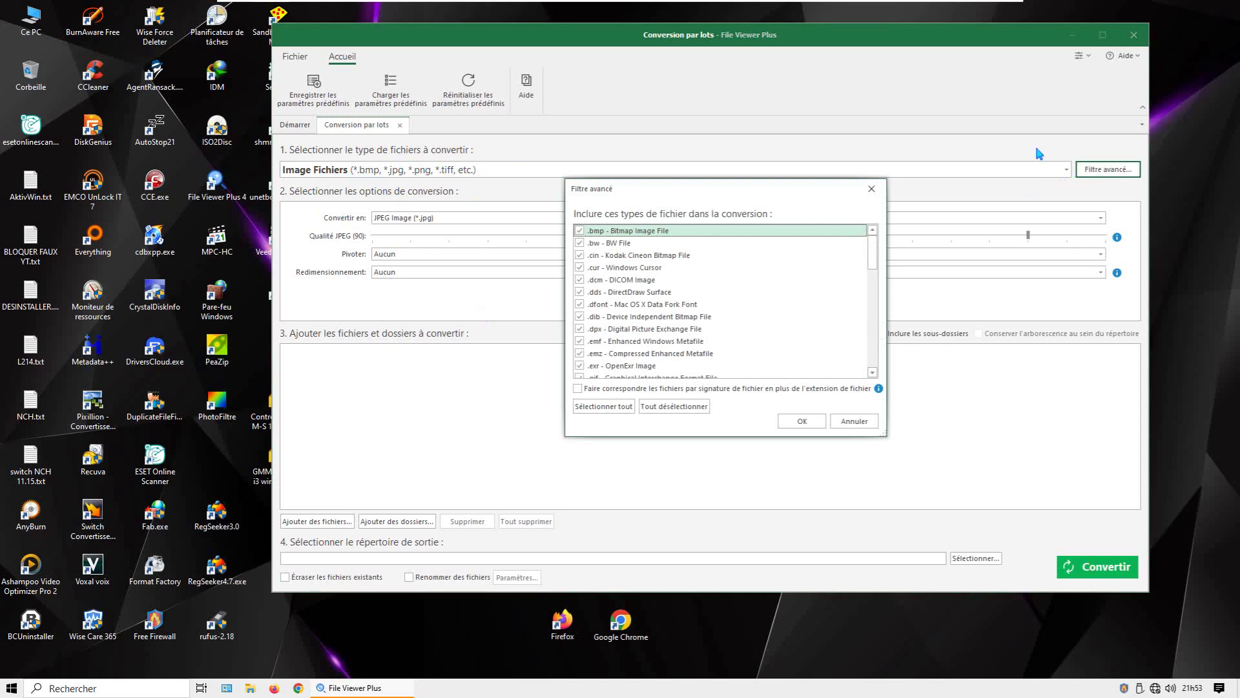
{"action": "left_click", "coordinate": [871, 189]}
{"action": "left_click", "coordinate": [1066, 171]}
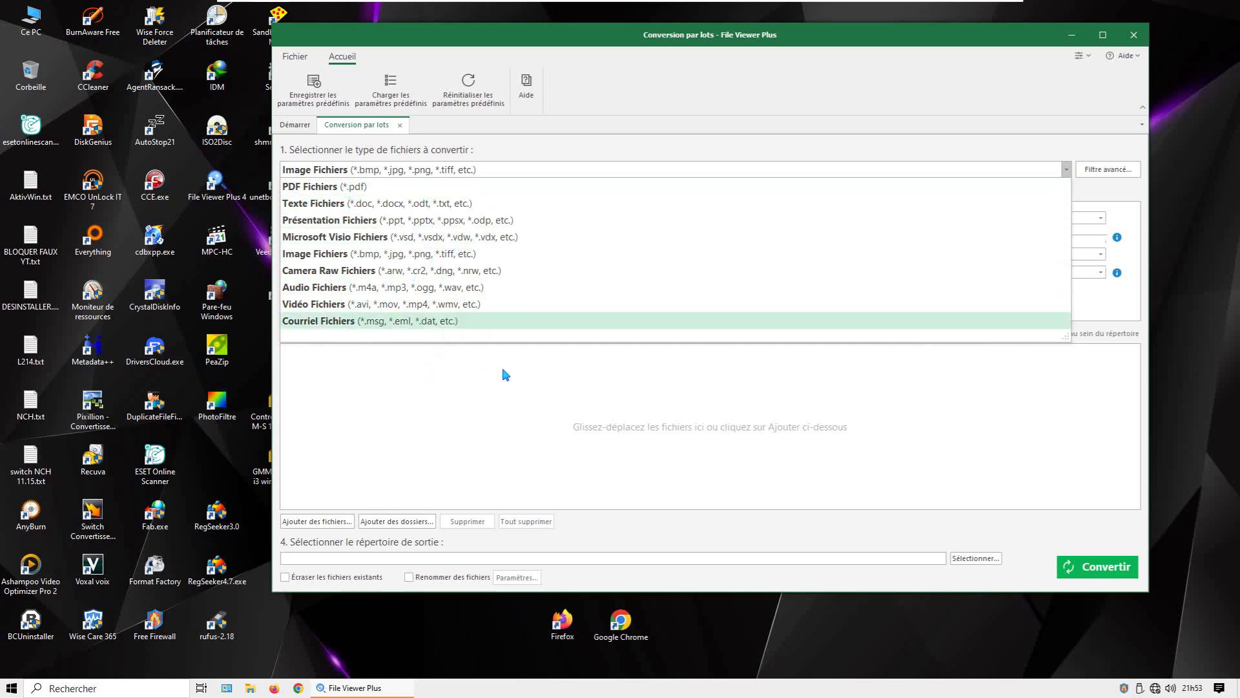
{"action": "left_click", "coordinate": [462, 401]}
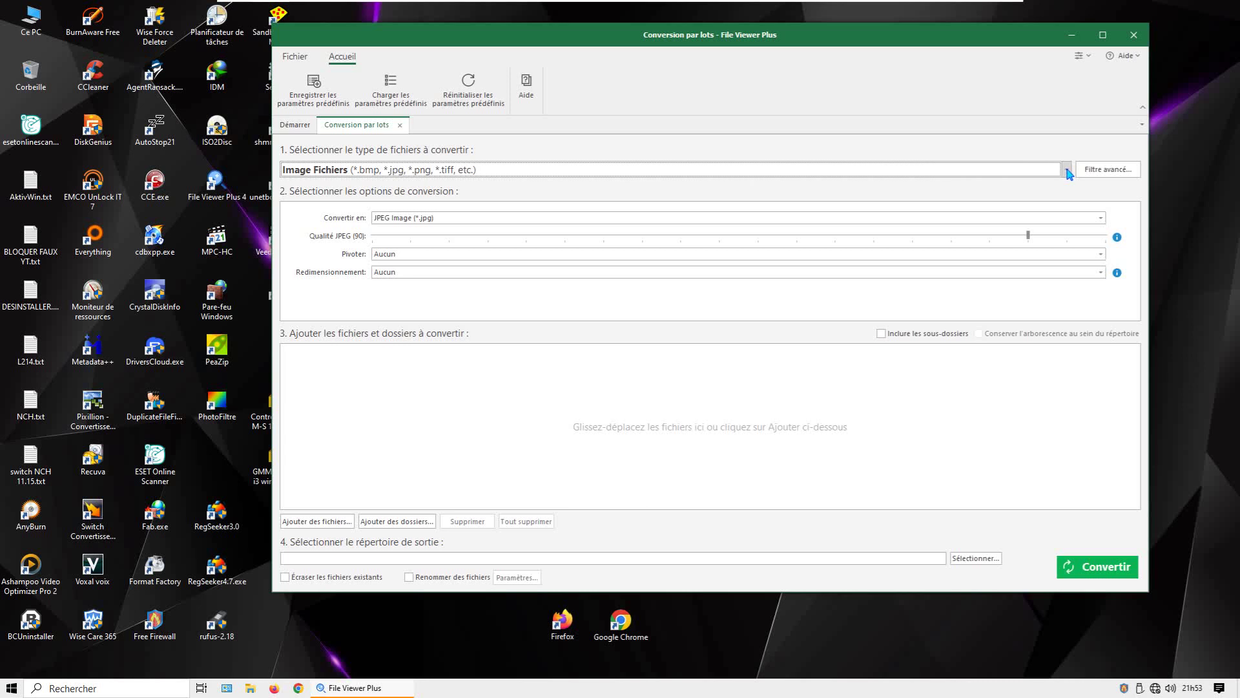
- Reposition the batch conversion window and review the convertible file types again, keeping Image Fichiers selected
{"action": "left_click_drag", "start_coordinate": [872, 44], "coordinate": [894, 39]}
{"action": "left_click", "coordinate": [1088, 165]}
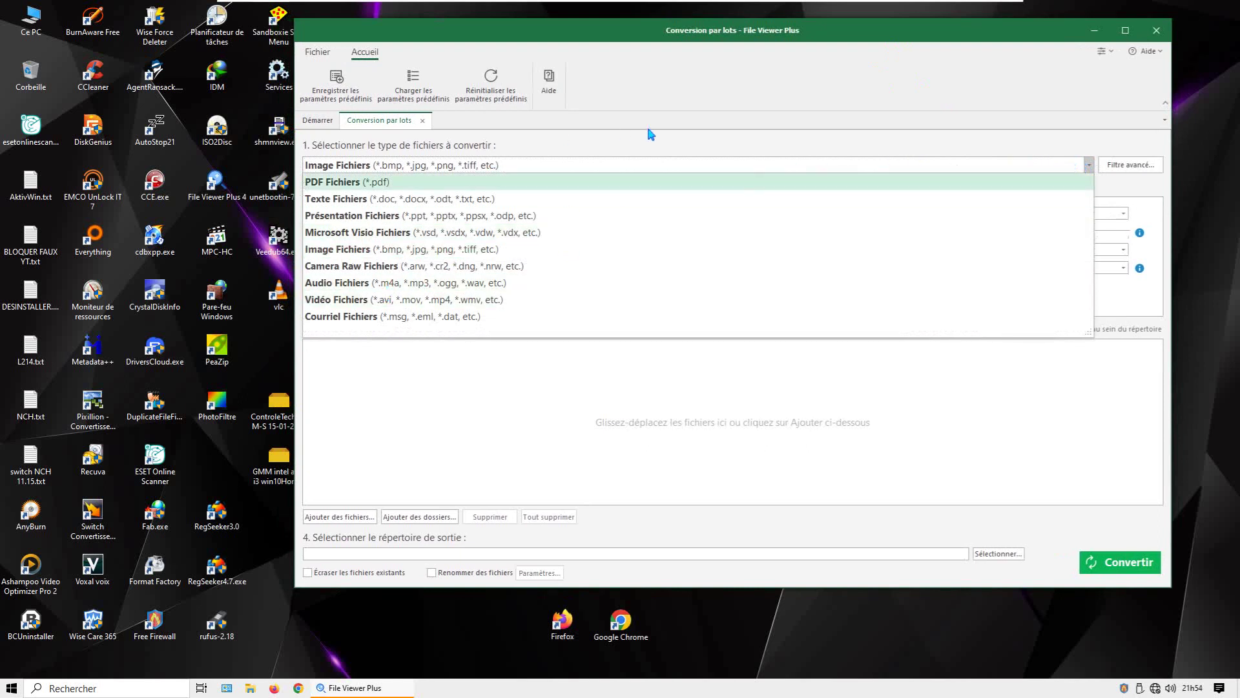
{"action": "left_click", "coordinate": [857, 39]}
{"action": "left_click_drag", "start_coordinate": [857, 38], "coordinate": [896, 34]}
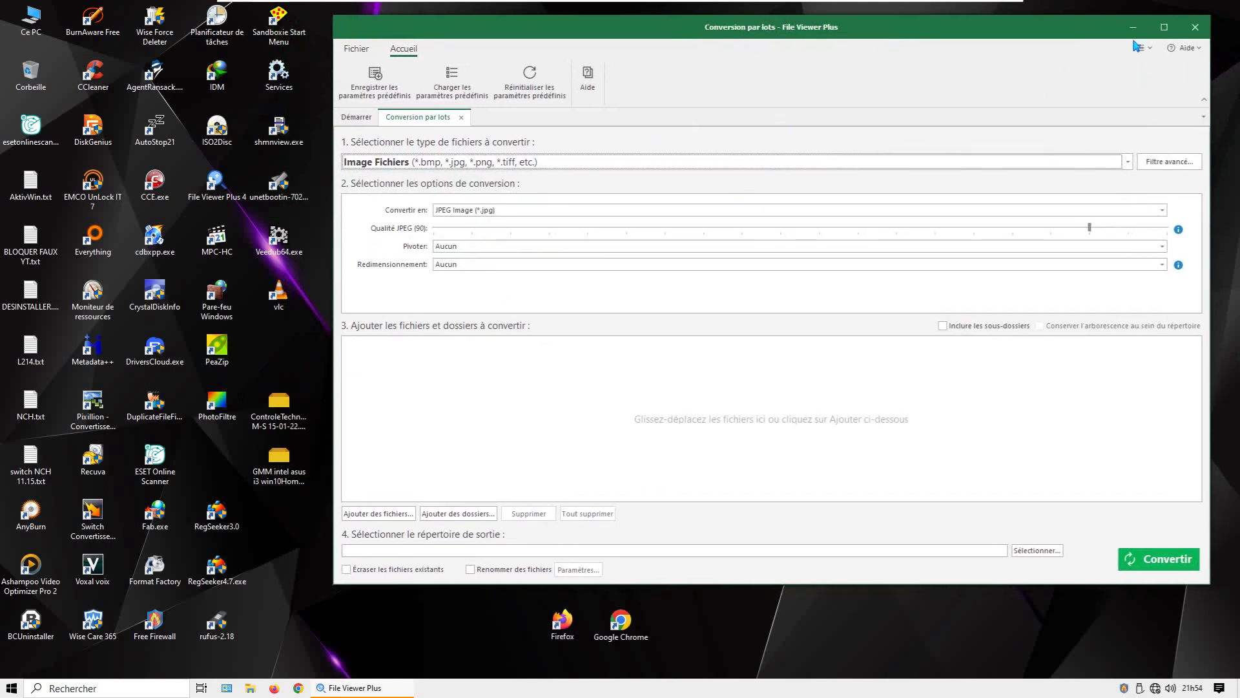
{"action": "left_click_drag", "start_coordinate": [1021, 31], "coordinate": [980, 33]}
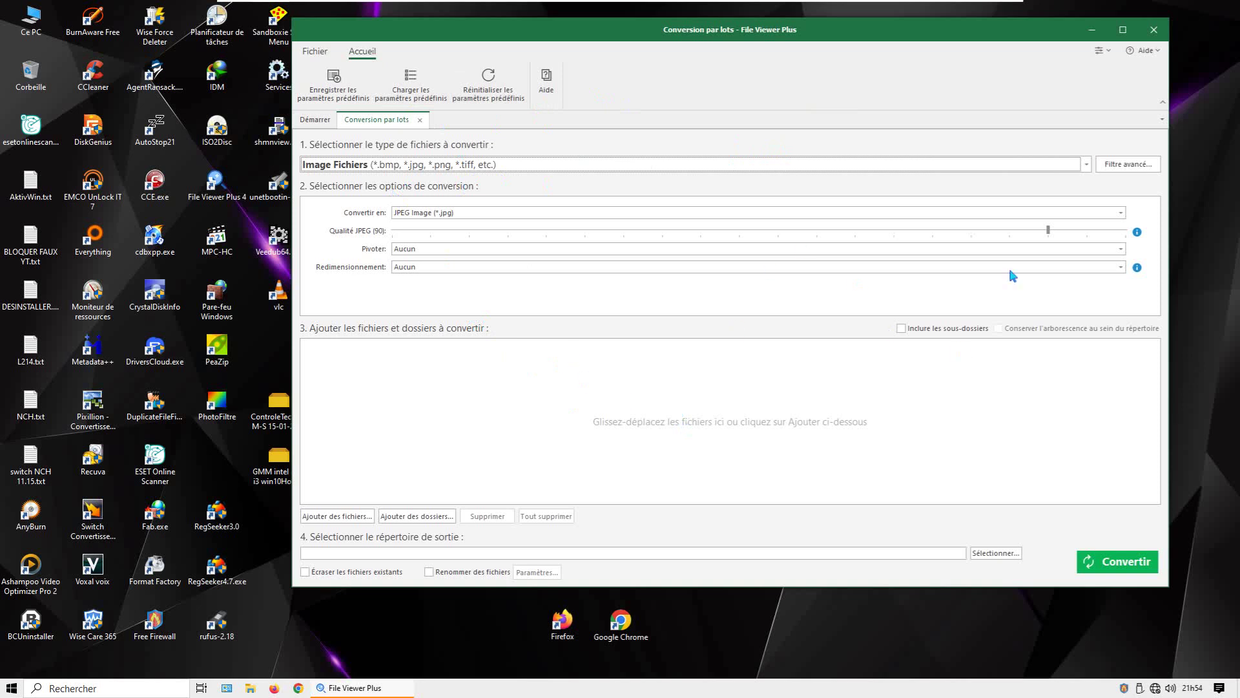
- Look through the advanced filter's full list of image formats included in the conversion, and dismiss it
{"action": "left_click", "coordinate": [1128, 164]}
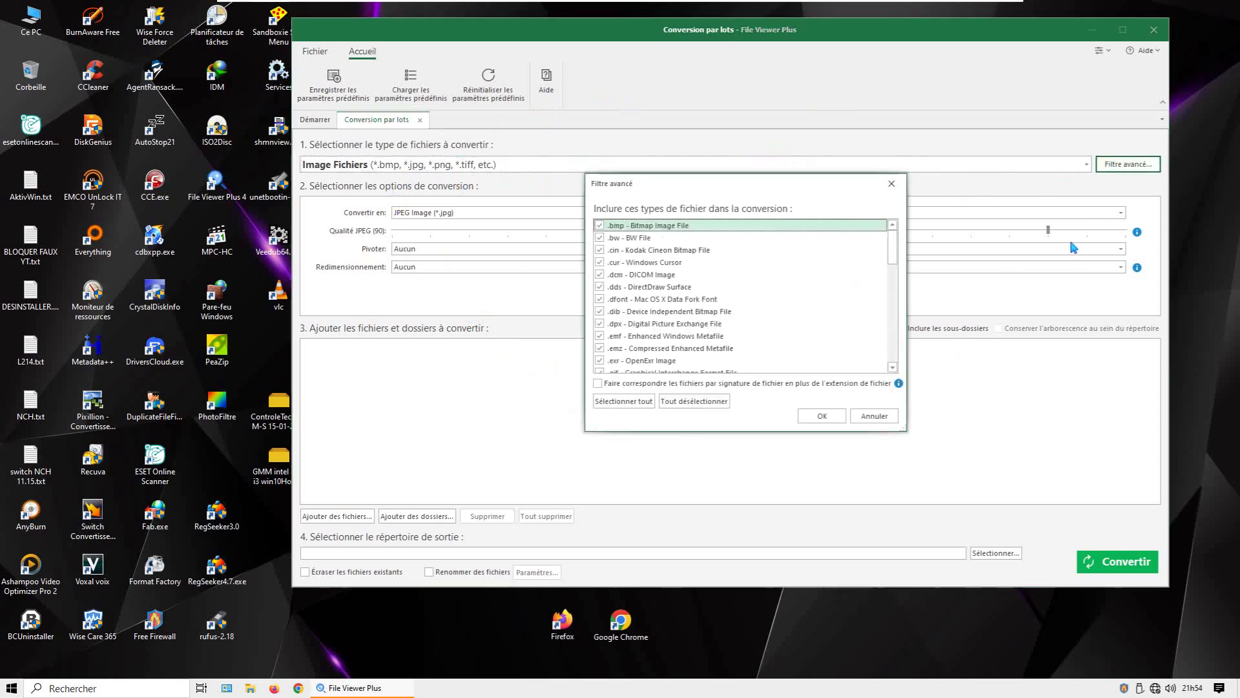
{"action": "left_click_drag", "start_coordinate": [897, 261], "coordinate": [905, 367]}
{"action": "left_click", "coordinate": [892, 184]}
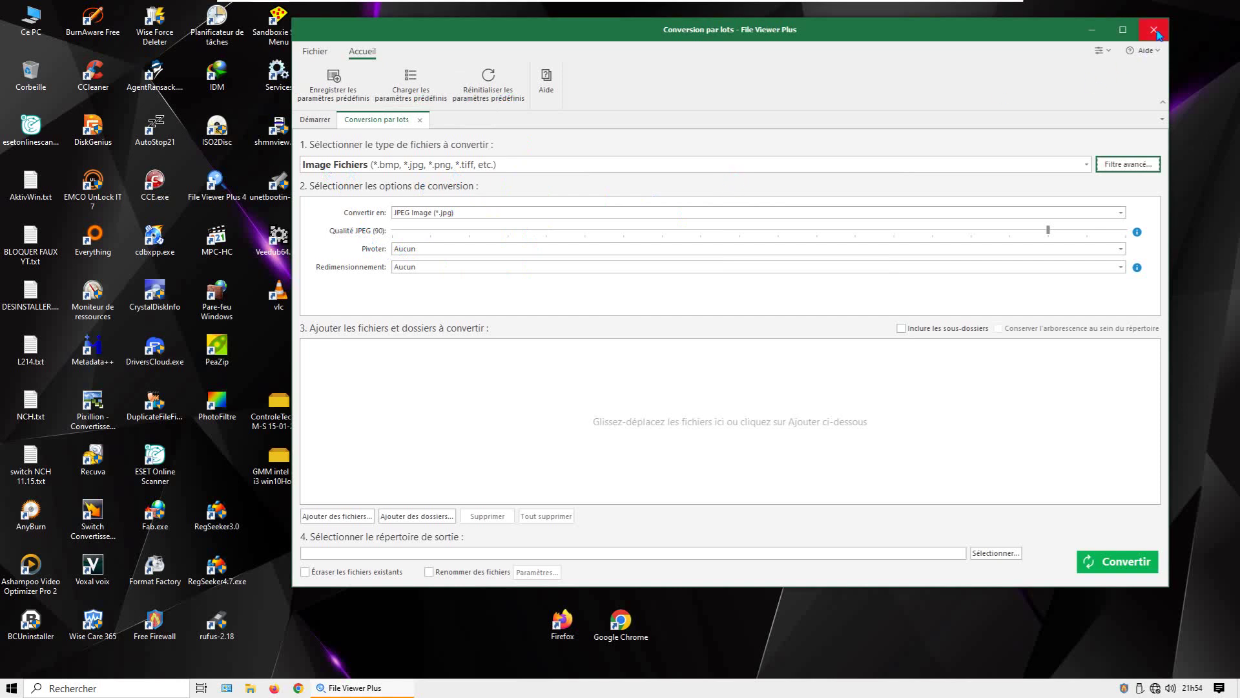
- Close File Viewer Plus and minimize the virtual machine to return to the host desktop
{"action": "left_click", "coordinate": [1154, 29]}
{"action": "left_click", "coordinate": [573, 246]}
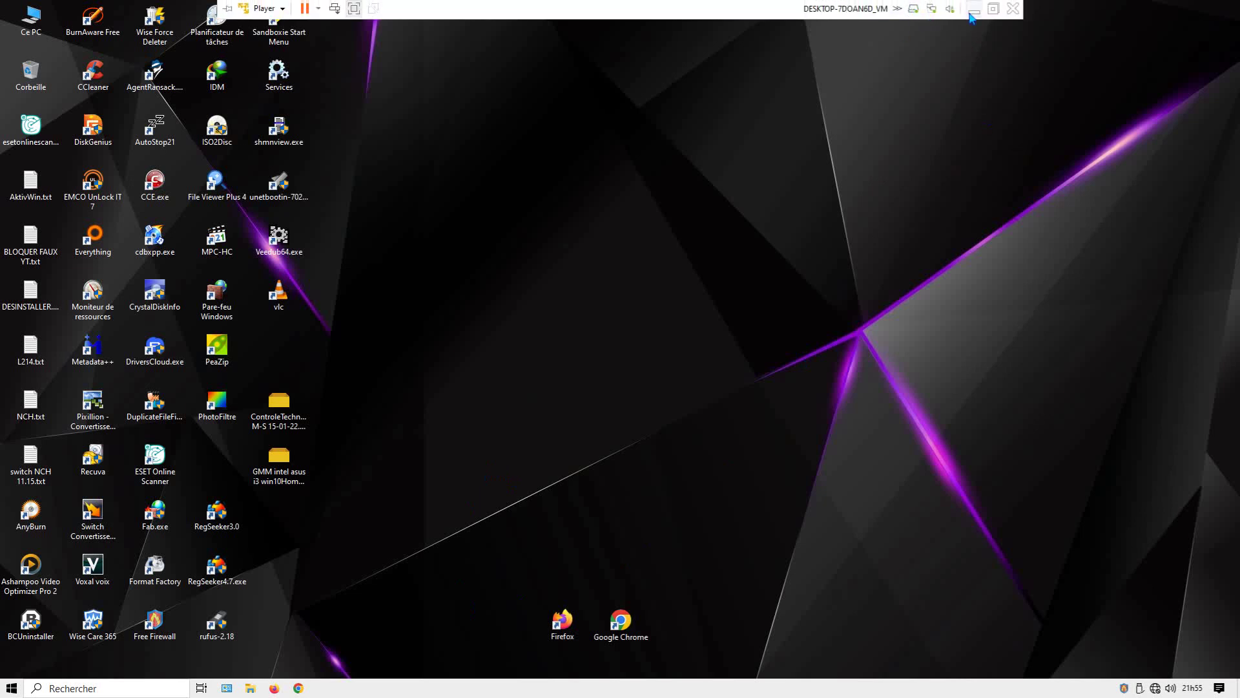
{"action": "left_click", "coordinate": [971, 9]}
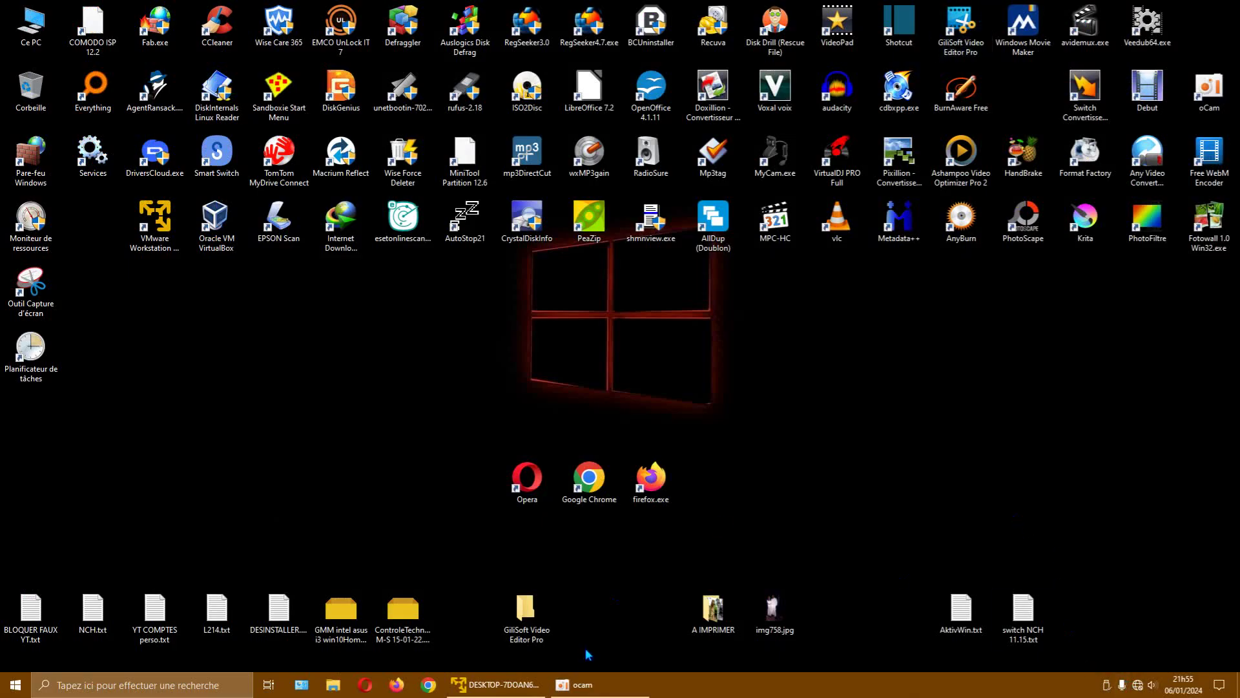